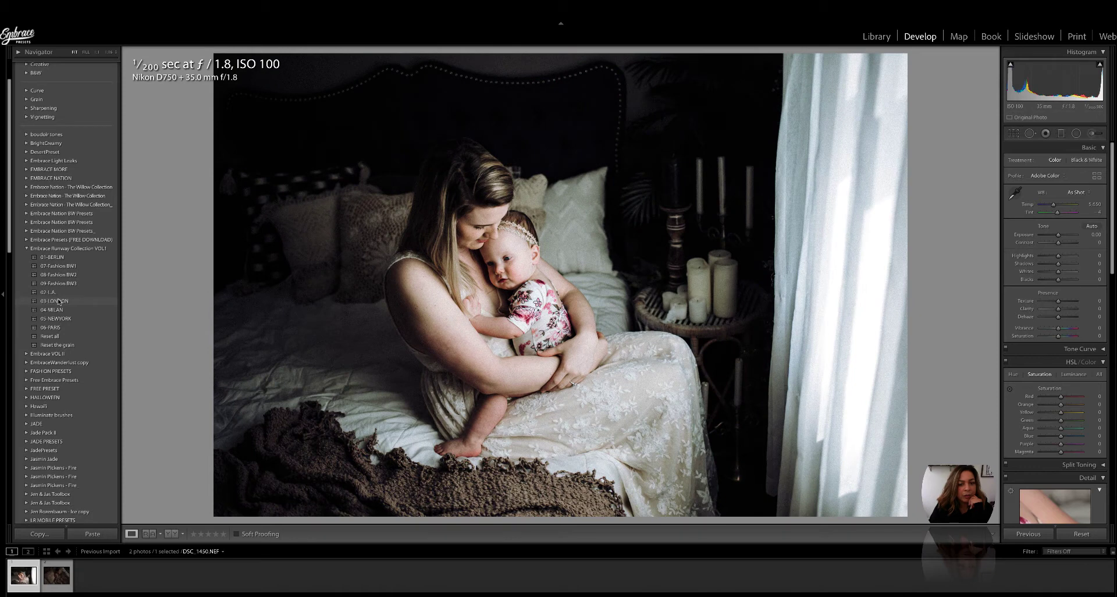
{"action": "scroll", "coordinate": [59, 302], "scroll_direction": "up", "scroll_amount": 1}
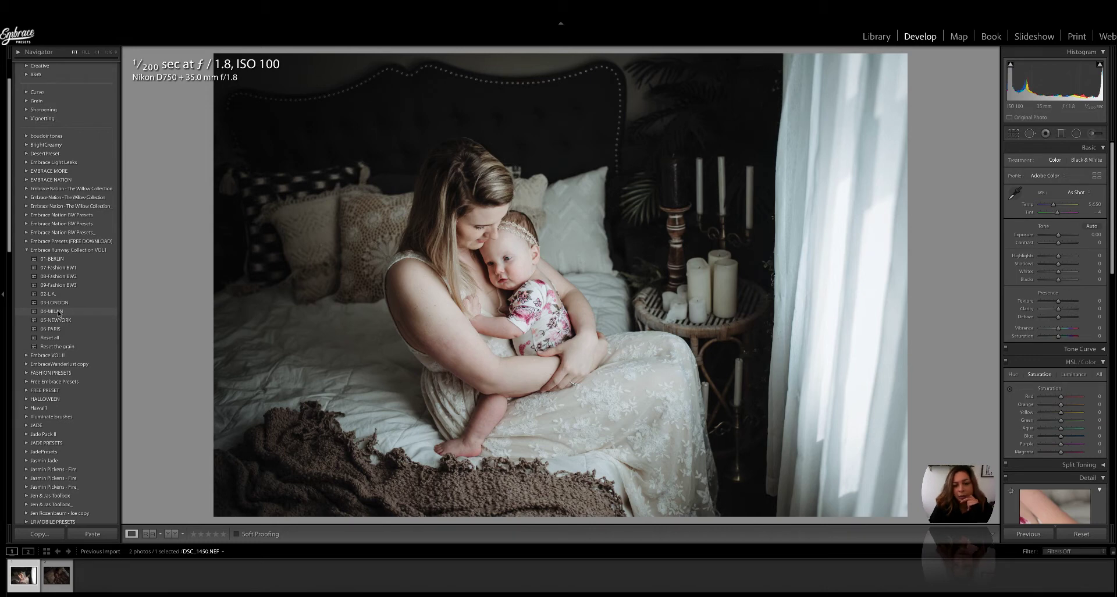
{"action": "scroll", "coordinate": [57, 321], "scroll_direction": "down", "scroll_amount": 1}
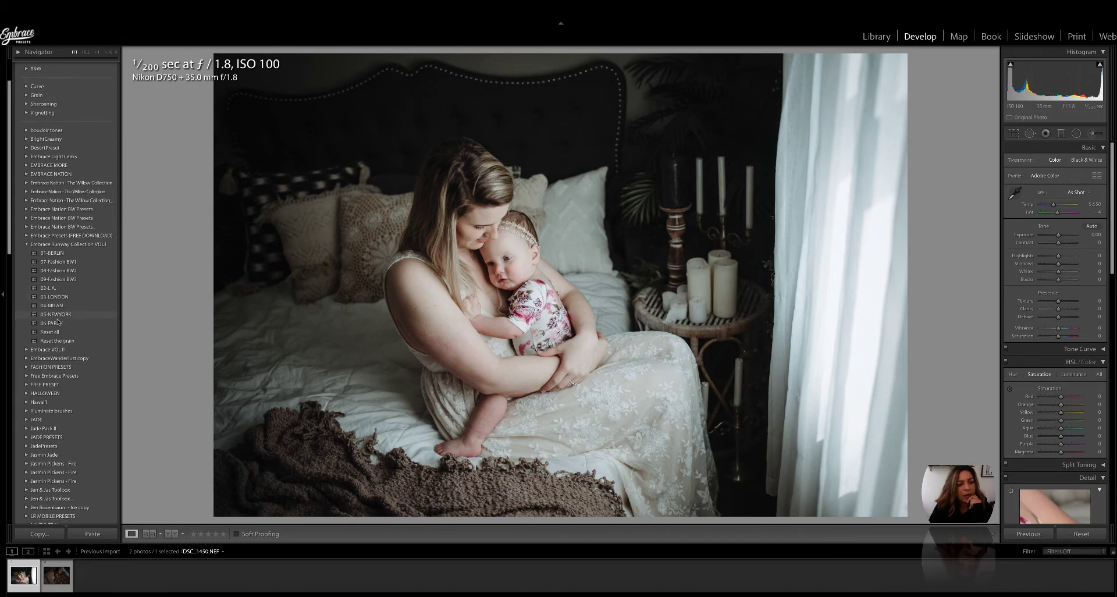
{"action": "scroll", "coordinate": [57, 321], "scroll_direction": "down", "scroll_amount": 1}
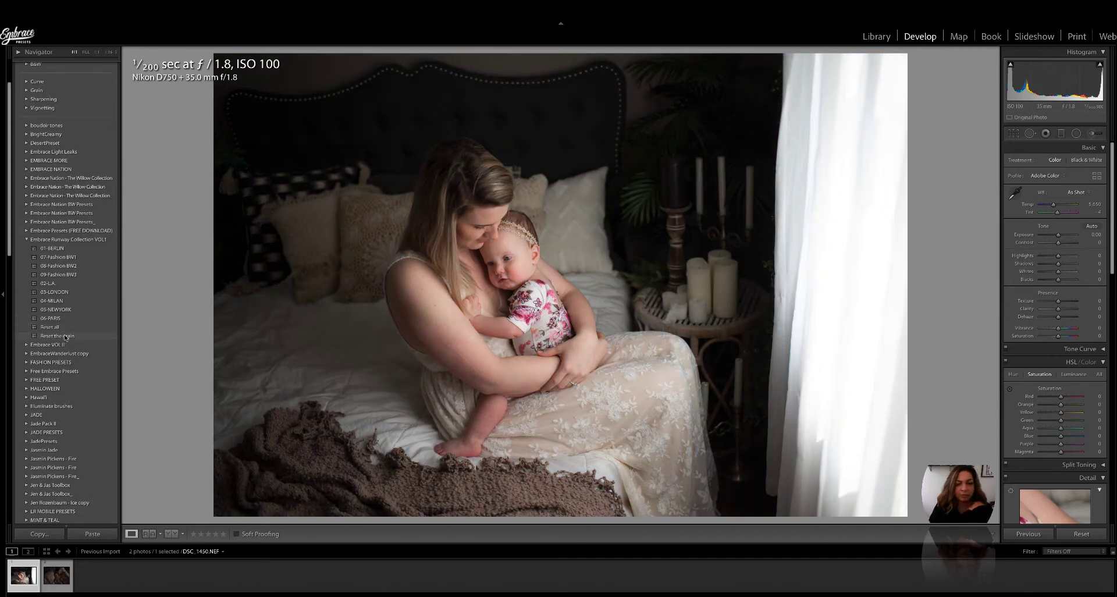
Step: Apply the 01-BERLIN Runway preset, then the Reset the grain preset to strip its grain
{"action": "left_click", "coordinate": [61, 249]}
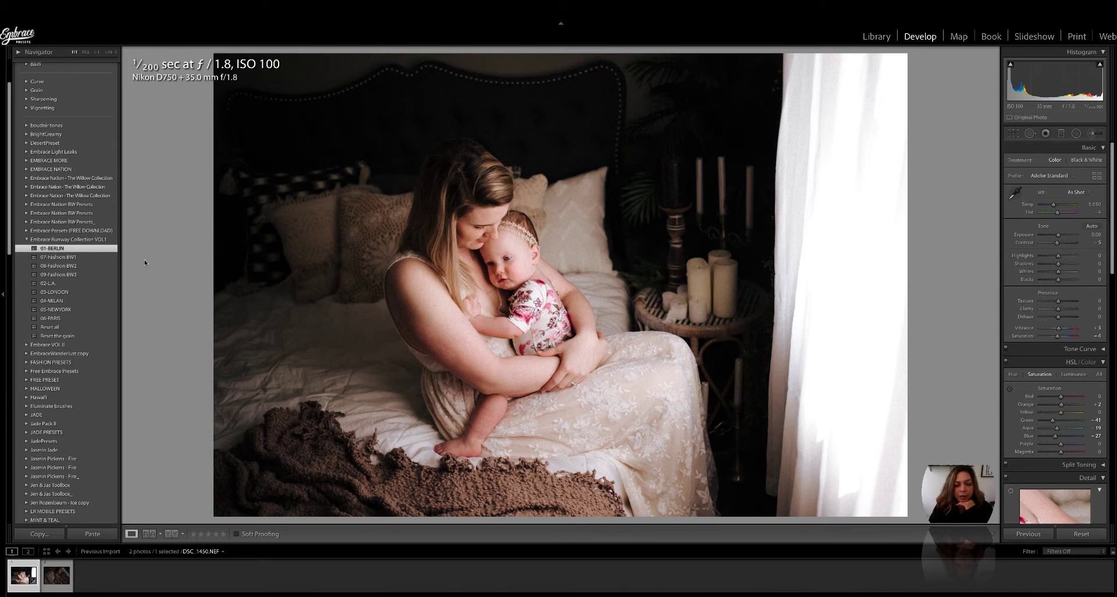
{"action": "left_click", "coordinate": [75, 336]}
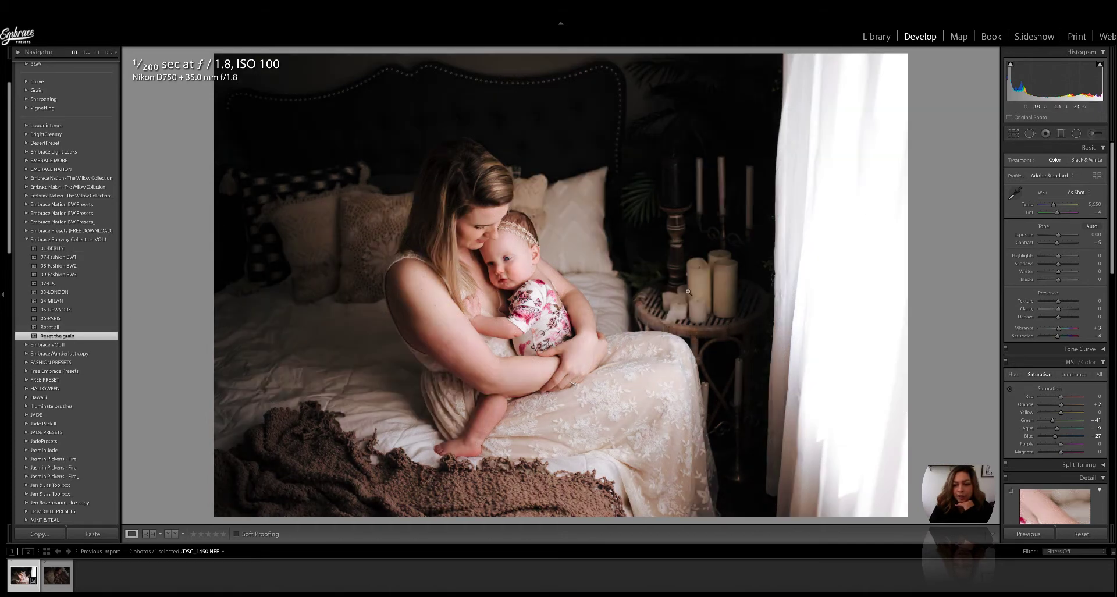
{"action": "scroll", "coordinate": [1019, 297], "scroll_direction": "down", "scroll_amount": 6}
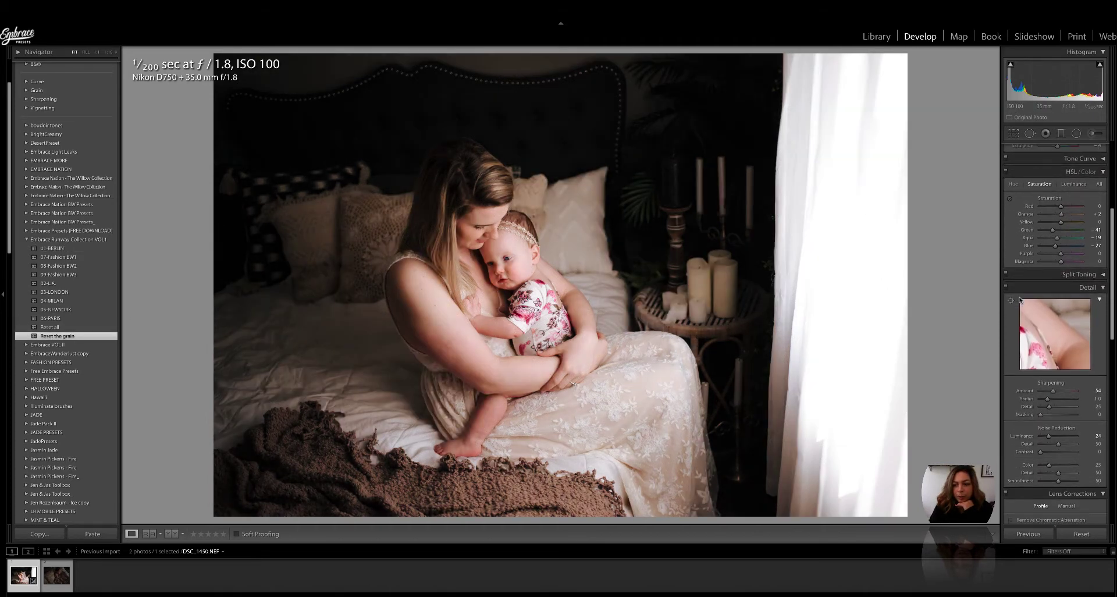
{"action": "scroll", "coordinate": [1020, 299], "scroll_direction": "down", "scroll_amount": 6}
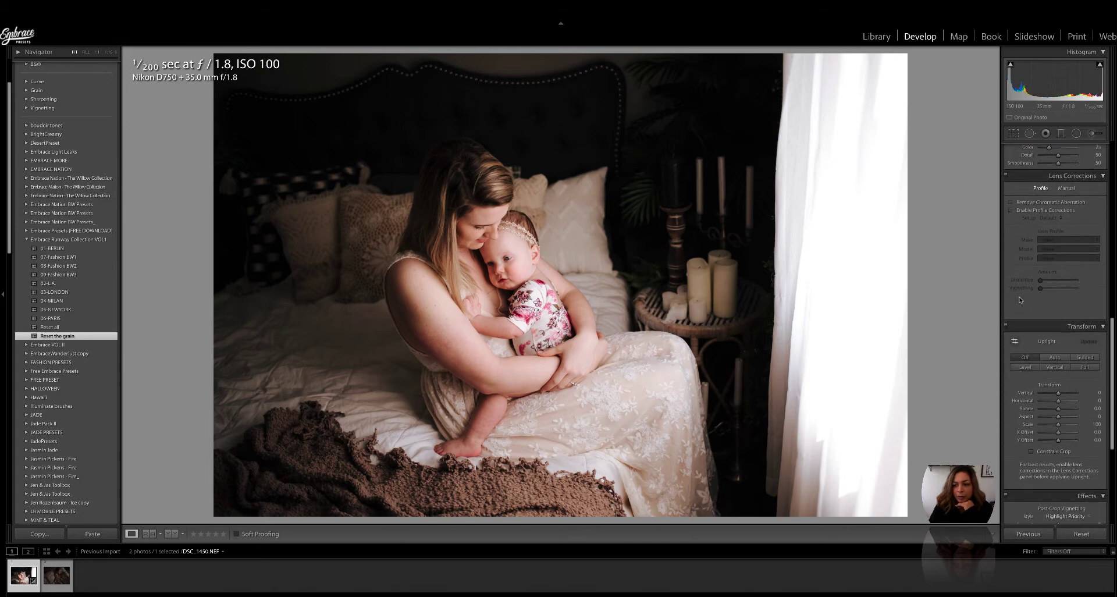
{"action": "scroll", "coordinate": [1020, 300], "scroll_direction": "down", "scroll_amount": 2}
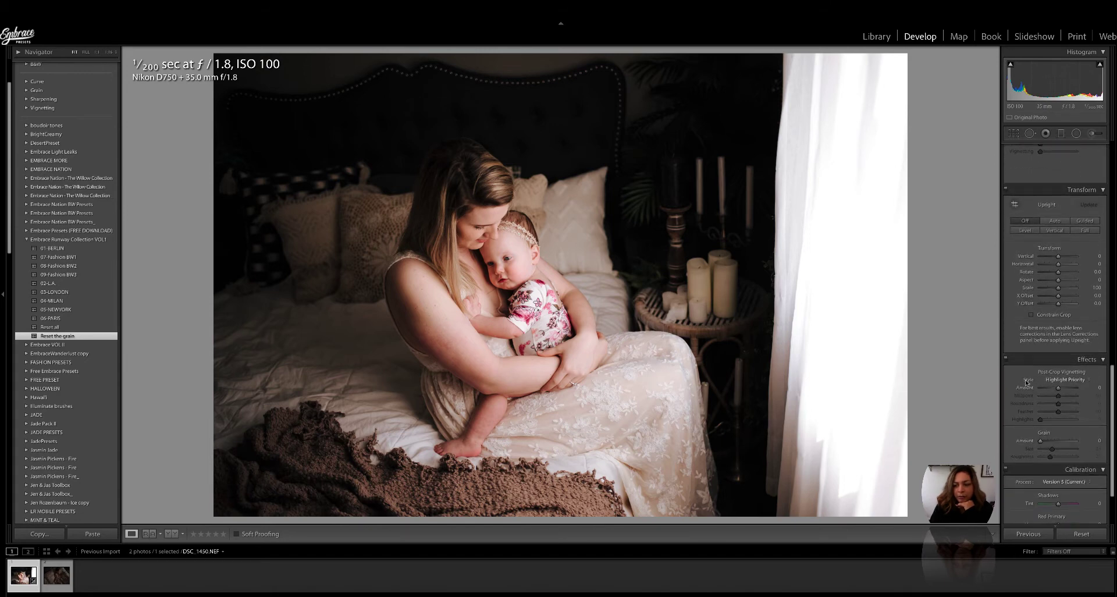
{"action": "scroll", "coordinate": [1027, 381], "scroll_direction": "up", "scroll_amount": 14}
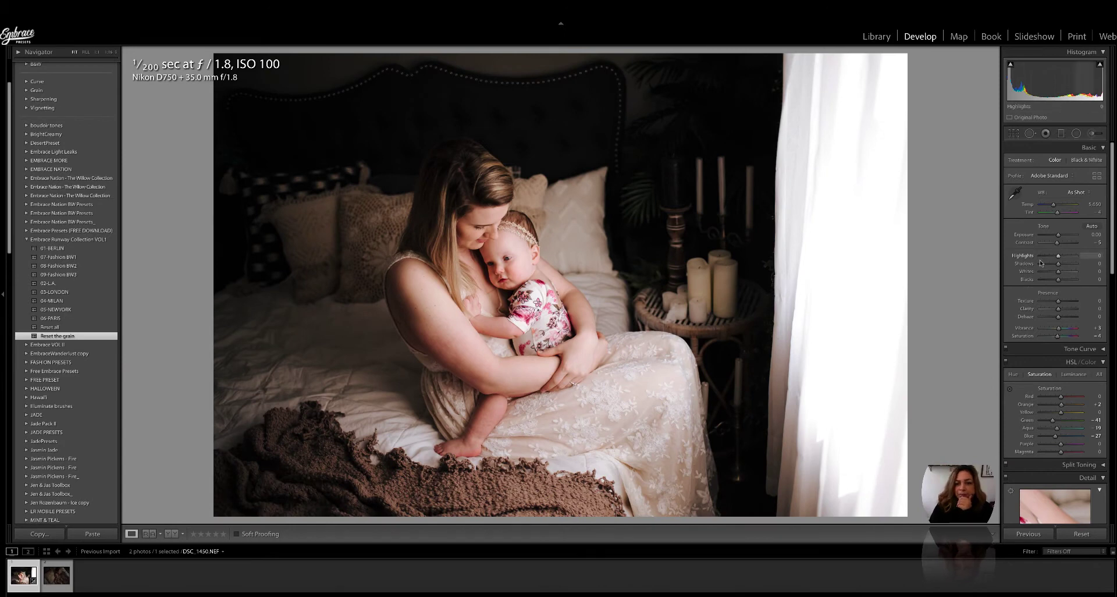
Step: Keep Exposure at 0, set Shadows to +13, and drop Texture to minimum then partly back up
{"action": "left_click_drag", "start_coordinate": [1058, 236], "coordinate": [1059, 235]}
{"action": "double_click", "coordinate": [1059, 235]}
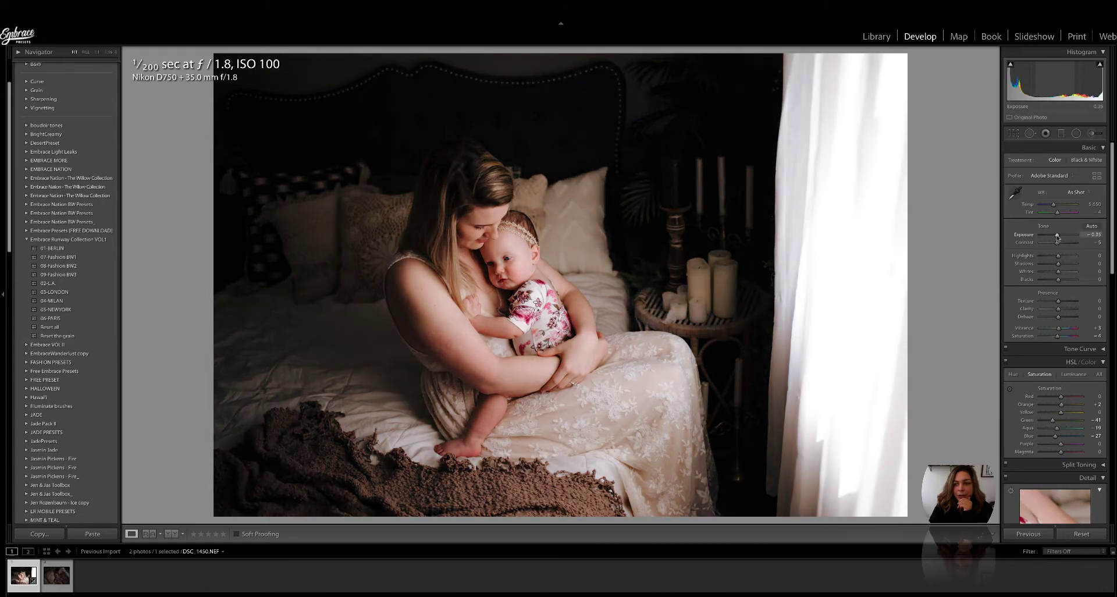
{"action": "left_click_drag", "start_coordinate": [1059, 266], "coordinate": [1069, 266]}
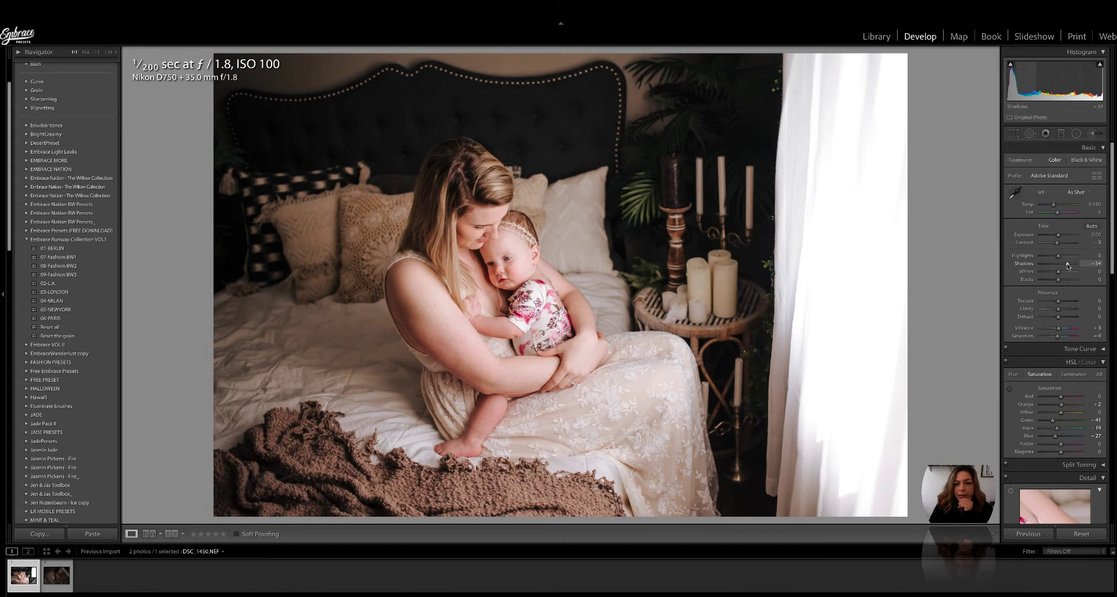
{"action": "left_click_drag", "start_coordinate": [1069, 266], "coordinate": [1058, 282]}
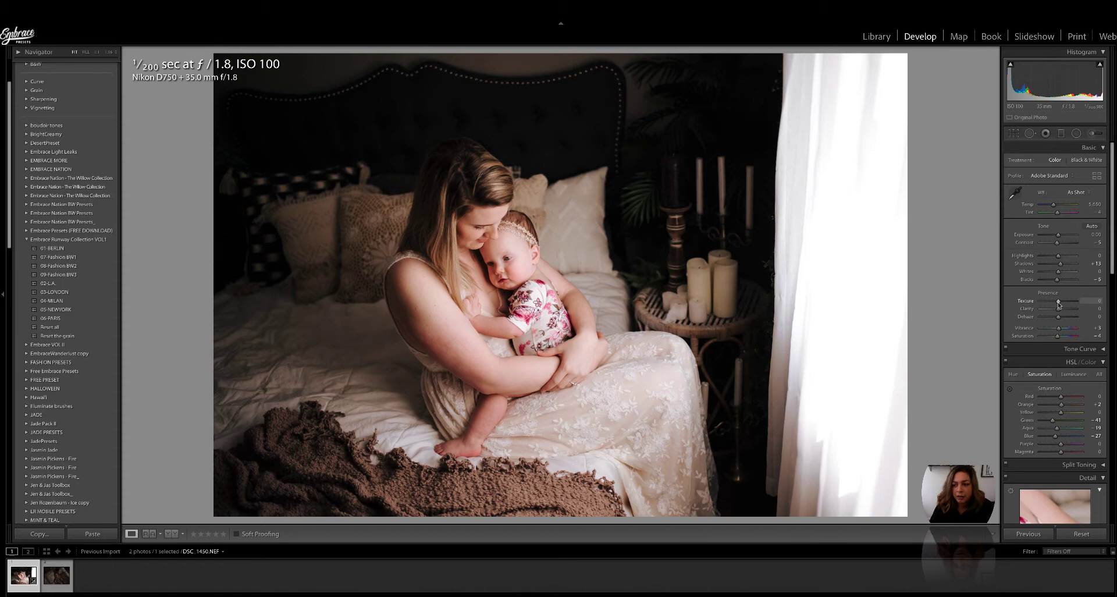
{"action": "left_click_drag", "start_coordinate": [1058, 303], "coordinate": [1037, 303]}
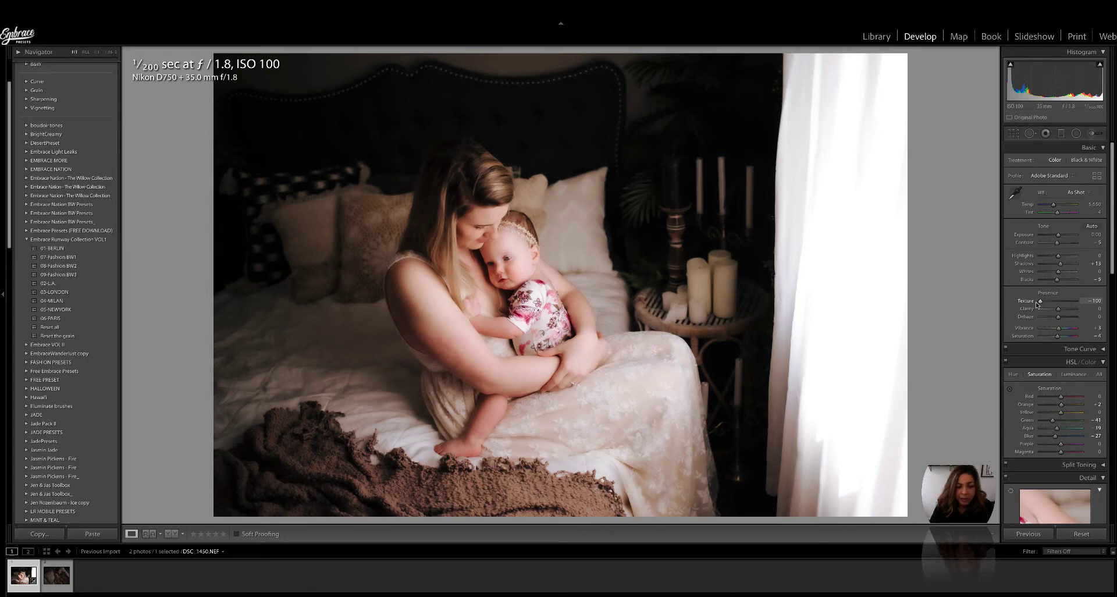
{"action": "mouse_move", "coordinate": [1037, 303]}
{"action": "left_mouse_down"}
{"action": "mouse_move", "coordinate": [1080, 305]}
{"action": "mouse_move", "coordinate": [1053, 305]}
{"action": "left_mouse_up"}
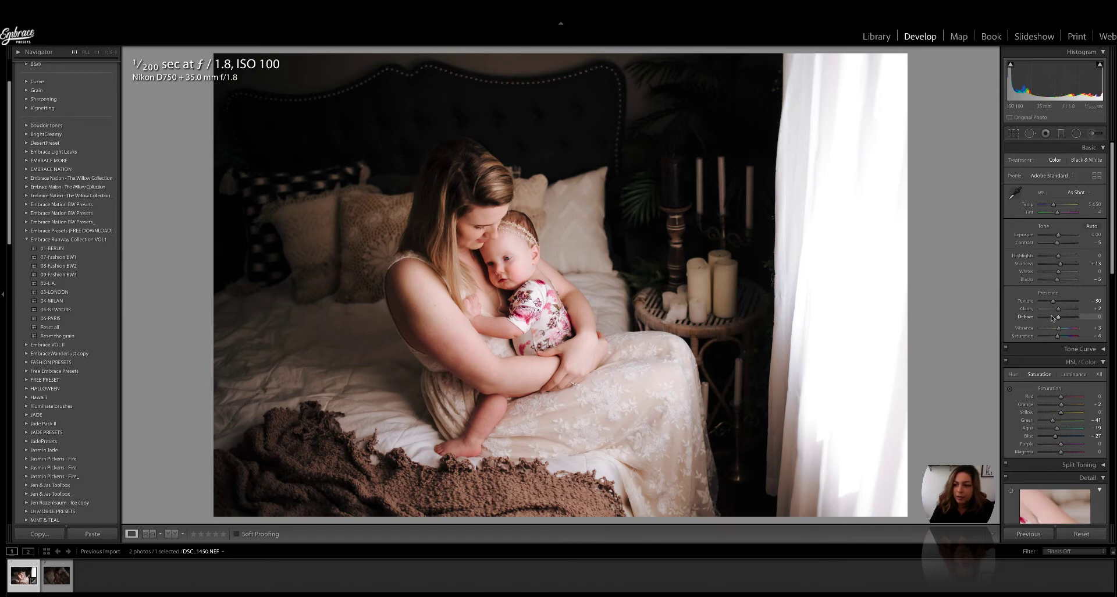
Step: Set Detail noise reduction to Luminance 61, Contrast 10 and Color 45
{"action": "scroll", "coordinate": [1055, 320], "scroll_direction": "down", "scroll_amount": 3}
{"action": "scroll", "coordinate": [1054, 317], "scroll_direction": "down", "scroll_amount": 8}
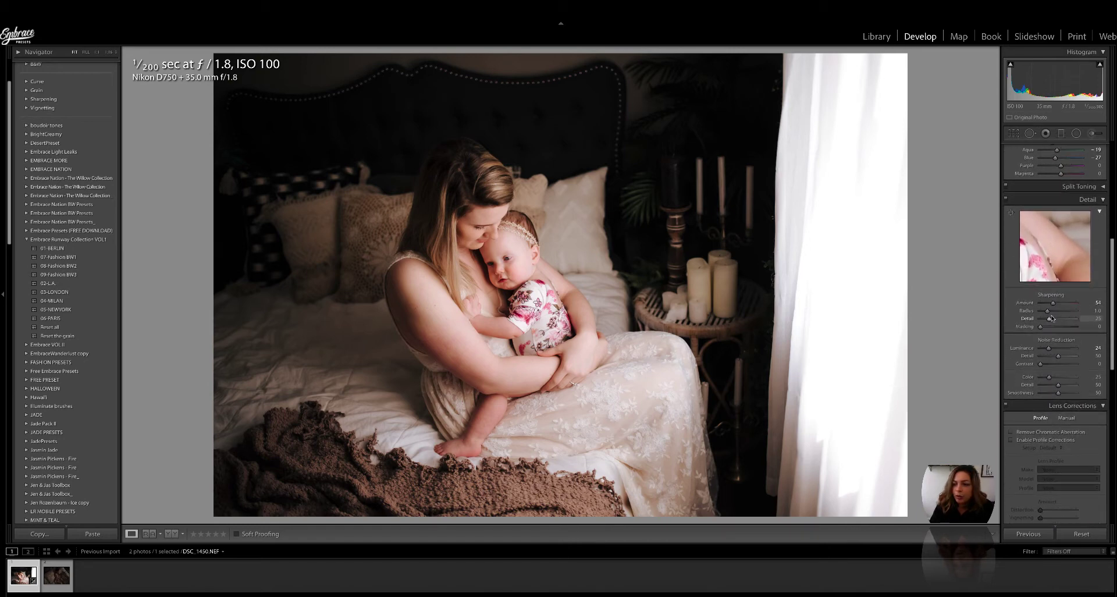
{"action": "scroll", "coordinate": [1055, 316], "scroll_direction": "down", "scroll_amount": 1}
{"action": "left_click_drag", "start_coordinate": [1050, 328], "coordinate": [1063, 328]}
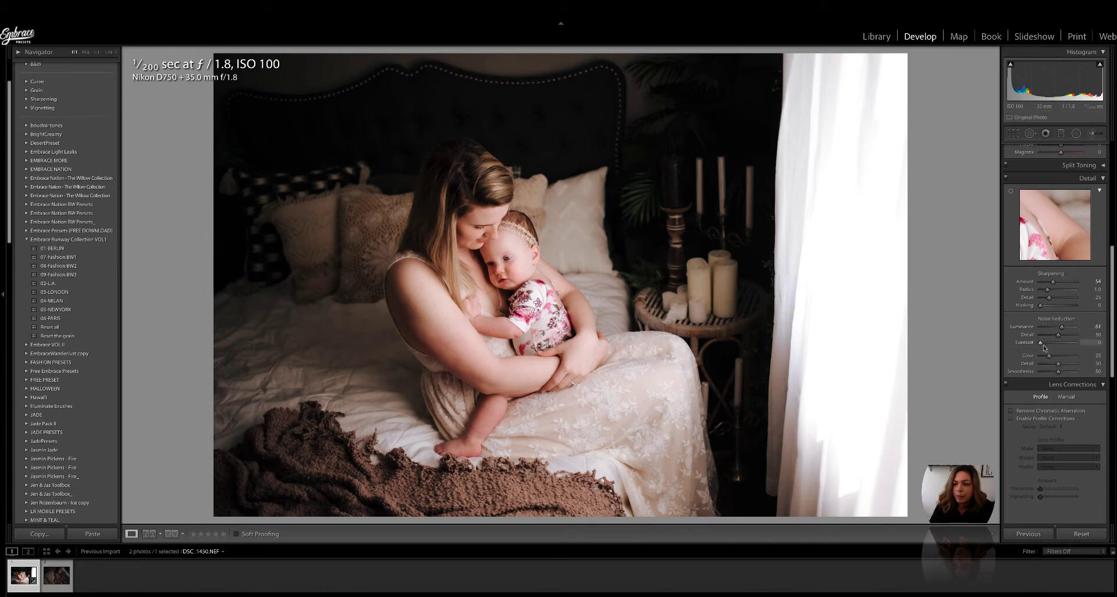
{"action": "left_click_drag", "start_coordinate": [1040, 343], "coordinate": [1056, 358]}
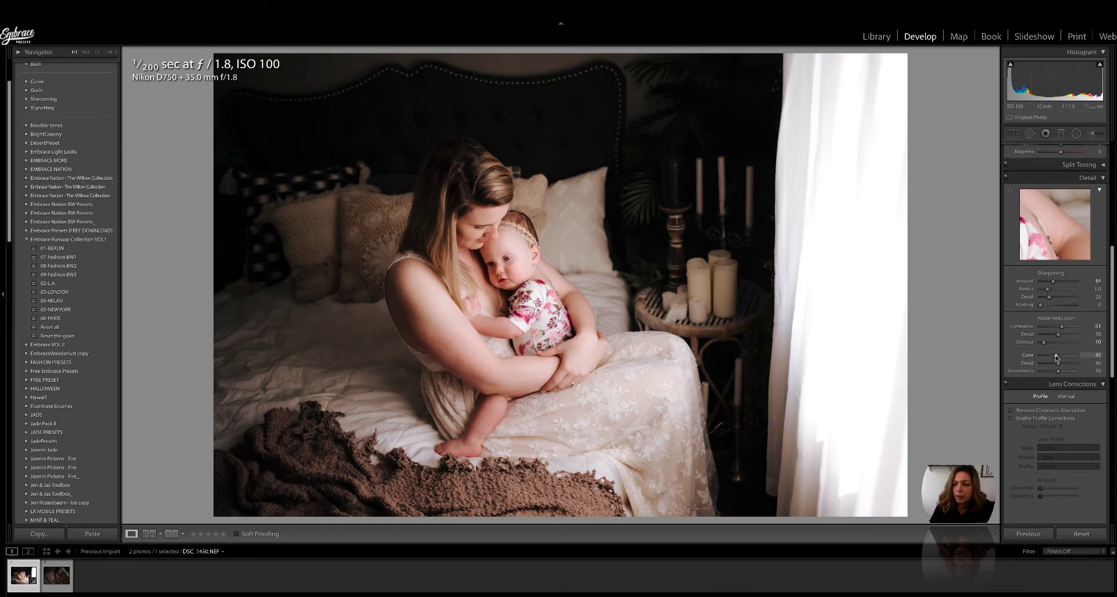
{"action": "scroll", "coordinate": [1057, 358], "scroll_direction": "down", "scroll_amount": 1}
Step: Zoom to 1:1 to inspect fine detail, then fit the whole photo back in view
{"action": "key", "text": "super+="}
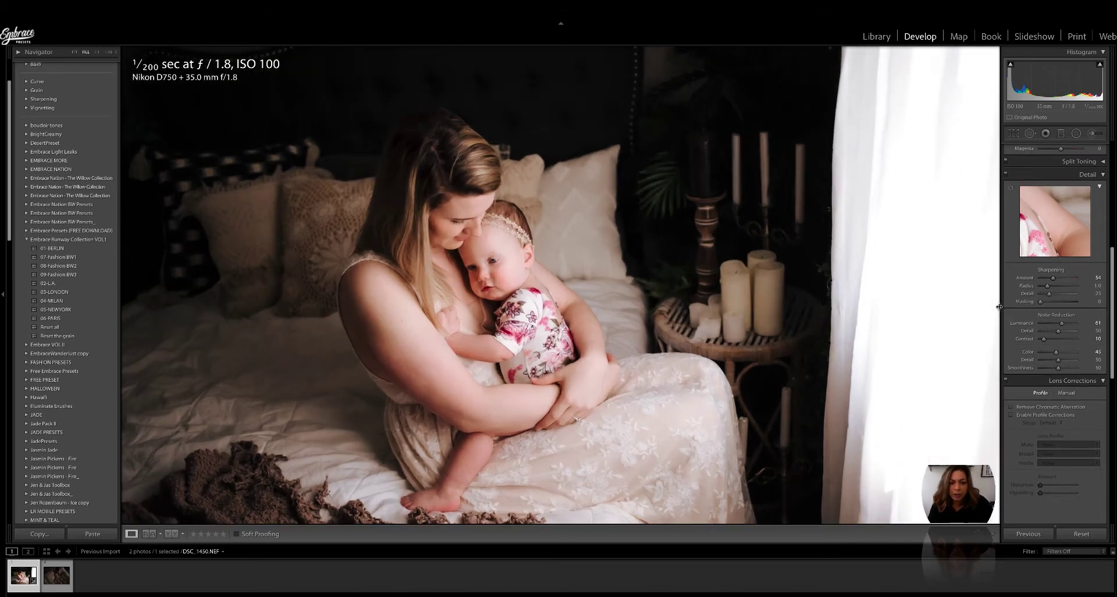
{"action": "key", "text": "super+="}
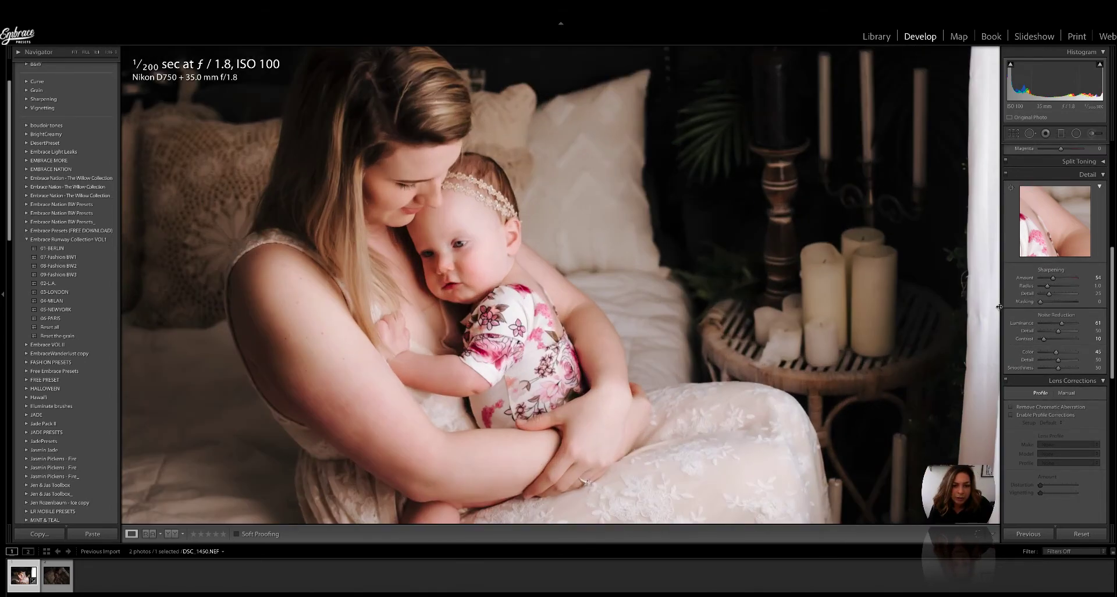
{"action": "key", "text": "super+-"}
{"action": "key", "text": "super+-"}
{"action": "key", "text": "super+-"}
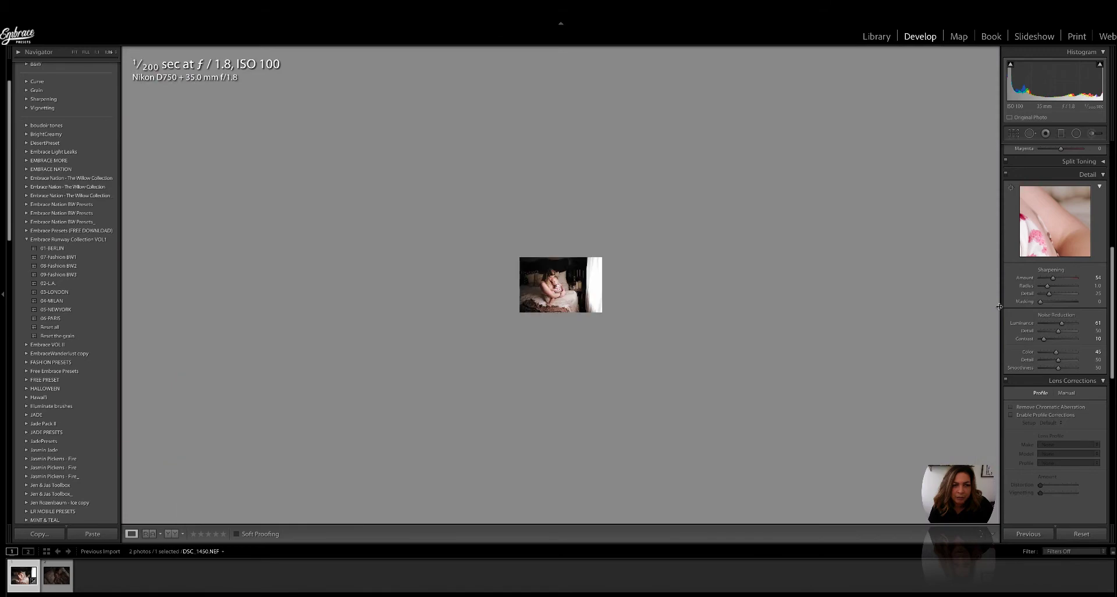
{"action": "key", "text": "super+="}
{"action": "key", "text": "super+="}
{"action": "key", "text": "super+="}
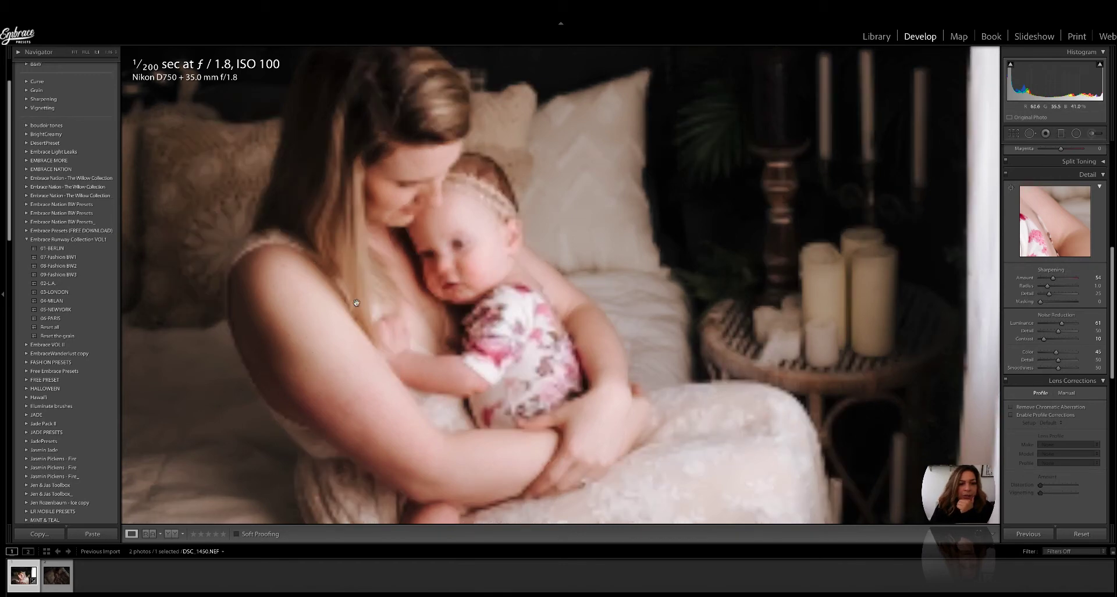
{"action": "left_click", "coordinate": [74, 52]}
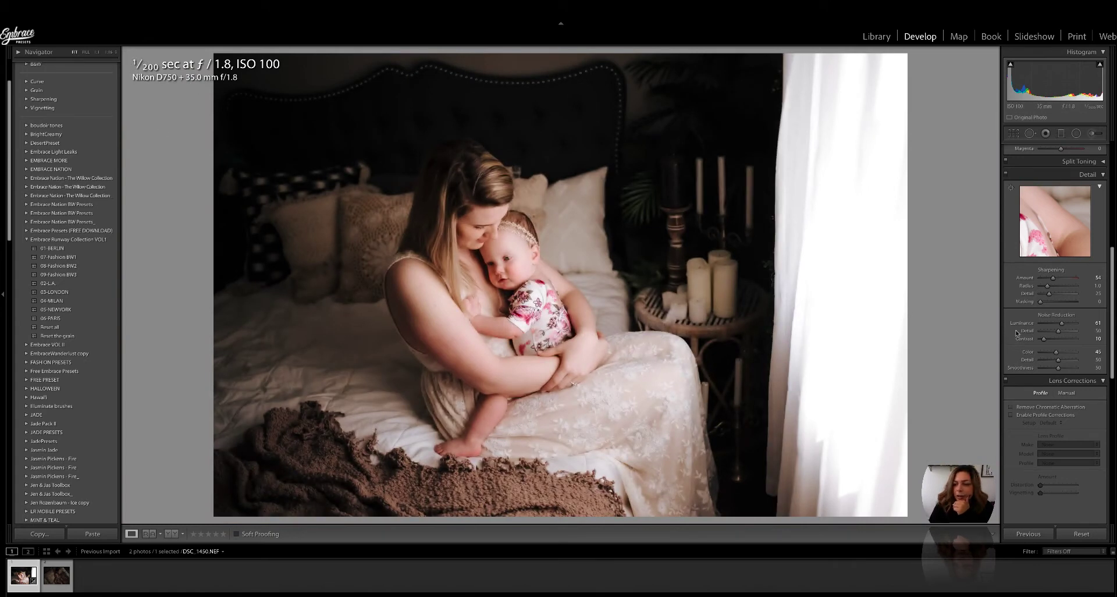
Step: Adjust red and yellow HSL saturation, leaving yellow fully desaturated at -100
{"action": "scroll", "coordinate": [1016, 333], "scroll_direction": "up", "scroll_amount": 2}
{"action": "scroll", "coordinate": [1016, 333], "scroll_direction": "up", "scroll_amount": 8}
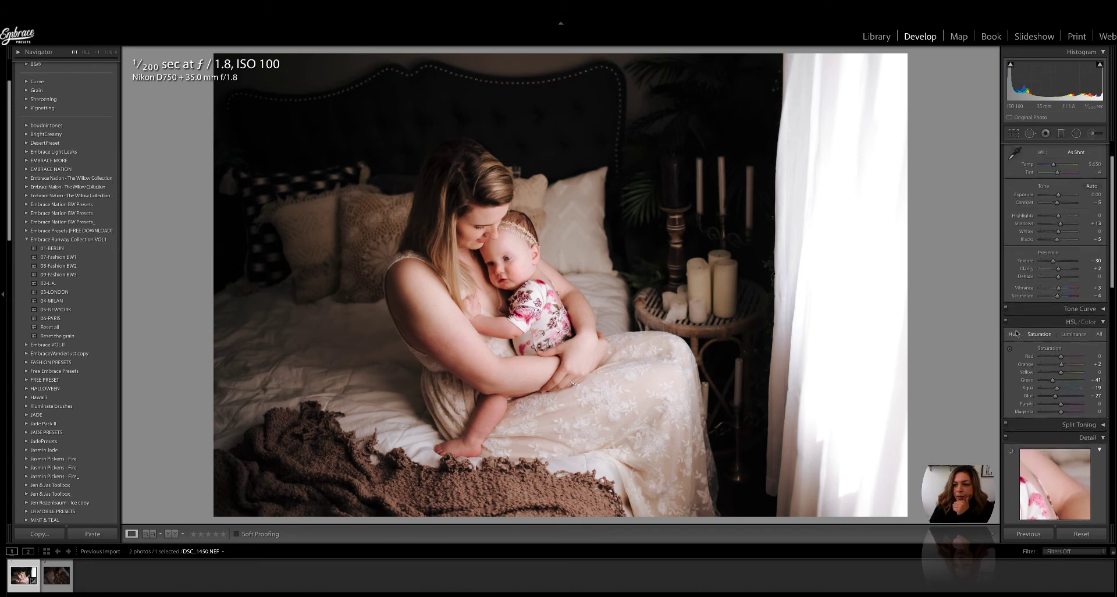
{"action": "scroll", "coordinate": [1016, 333], "scroll_direction": "down", "scroll_amount": 1}
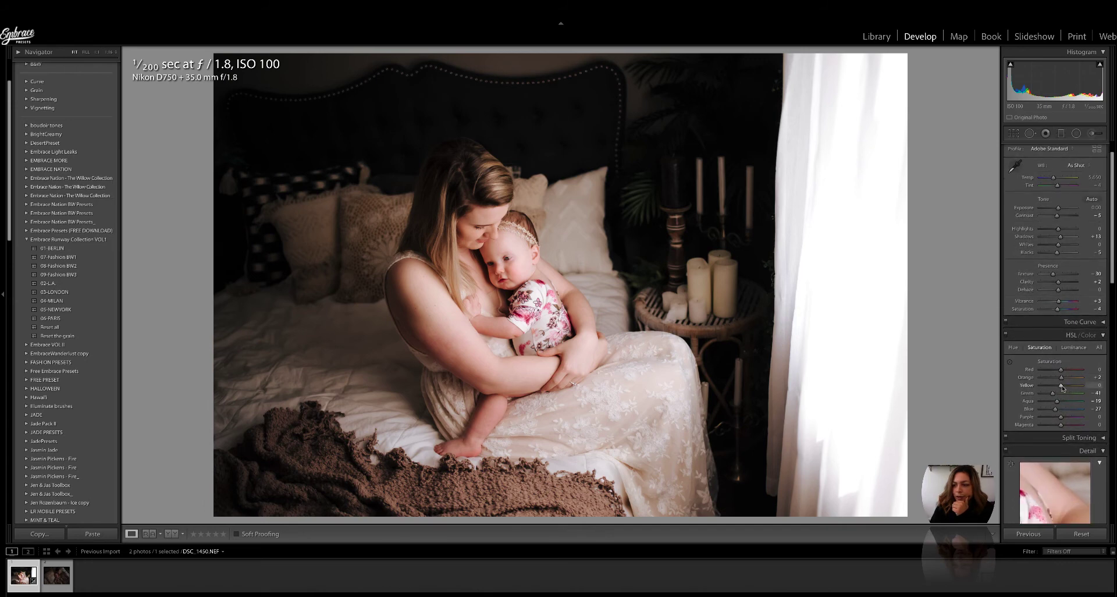
{"action": "scroll", "coordinate": [1073, 356], "scroll_direction": "up", "scroll_amount": 1}
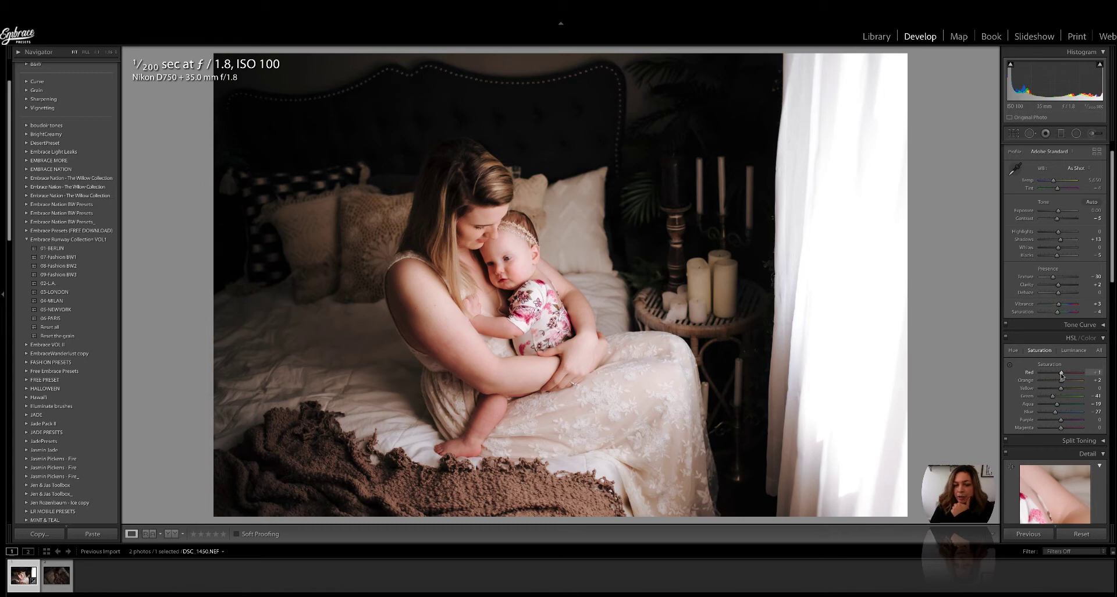
{"action": "mouse_move", "coordinate": [1061, 377]}
{"action": "left_mouse_down"}
{"action": "mouse_move", "coordinate": [1070, 382]}
{"action": "mouse_move", "coordinate": [1028, 382]}
{"action": "mouse_move", "coordinate": [1060, 384]}
{"action": "left_mouse_up"}
{"action": "left_click_drag", "start_coordinate": [1060, 388], "coordinate": [1036, 394]}
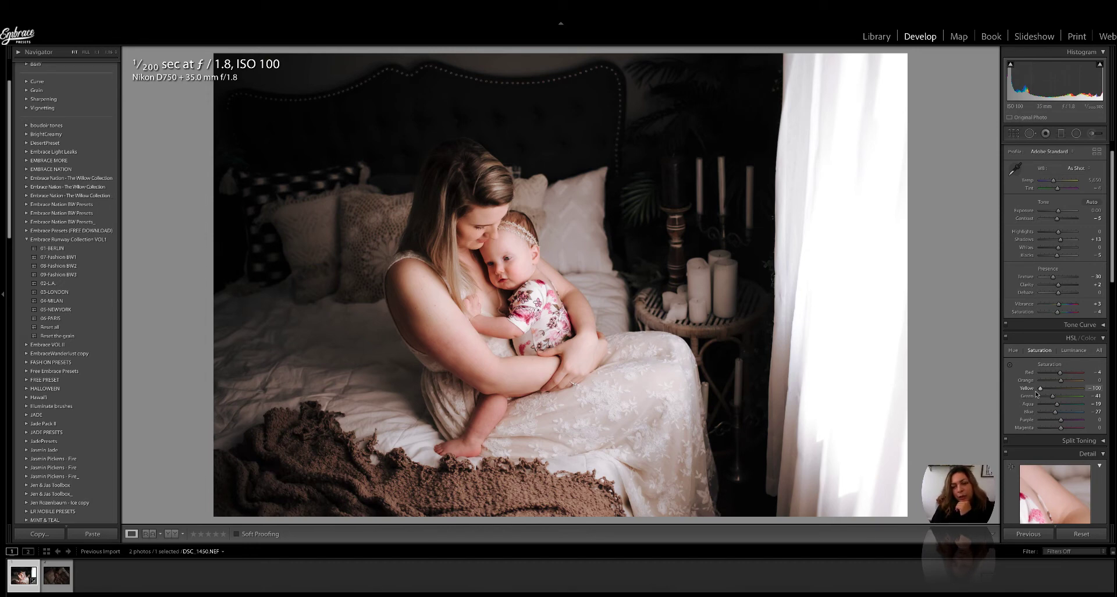
{"action": "left_click_drag", "start_coordinate": [1041, 389], "coordinate": [1061, 392]}
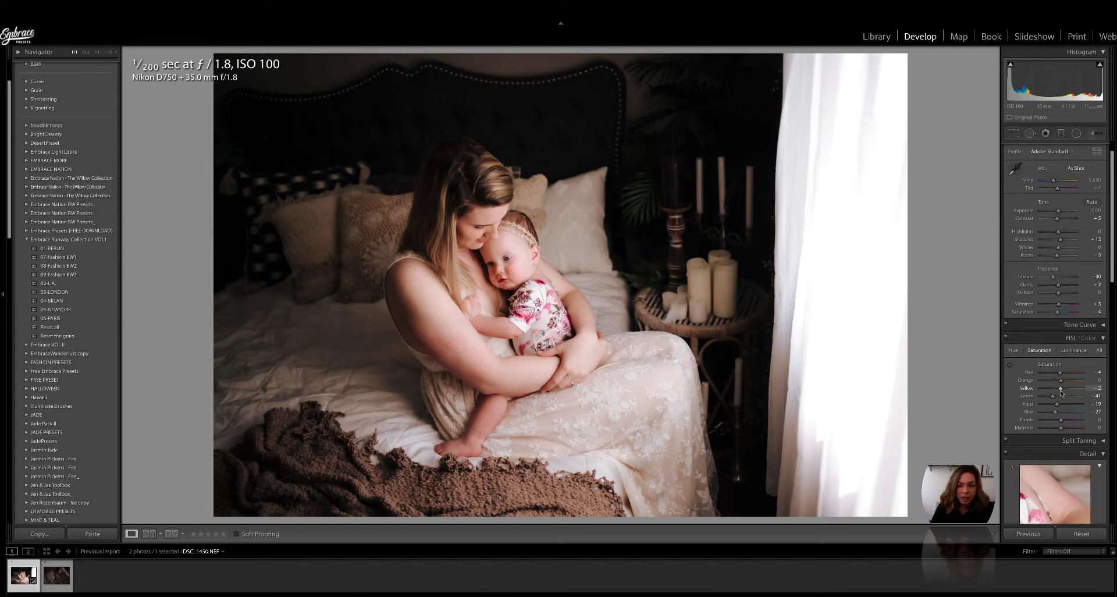
{"action": "left_click_drag", "start_coordinate": [1062, 394], "coordinate": [1034, 394]}
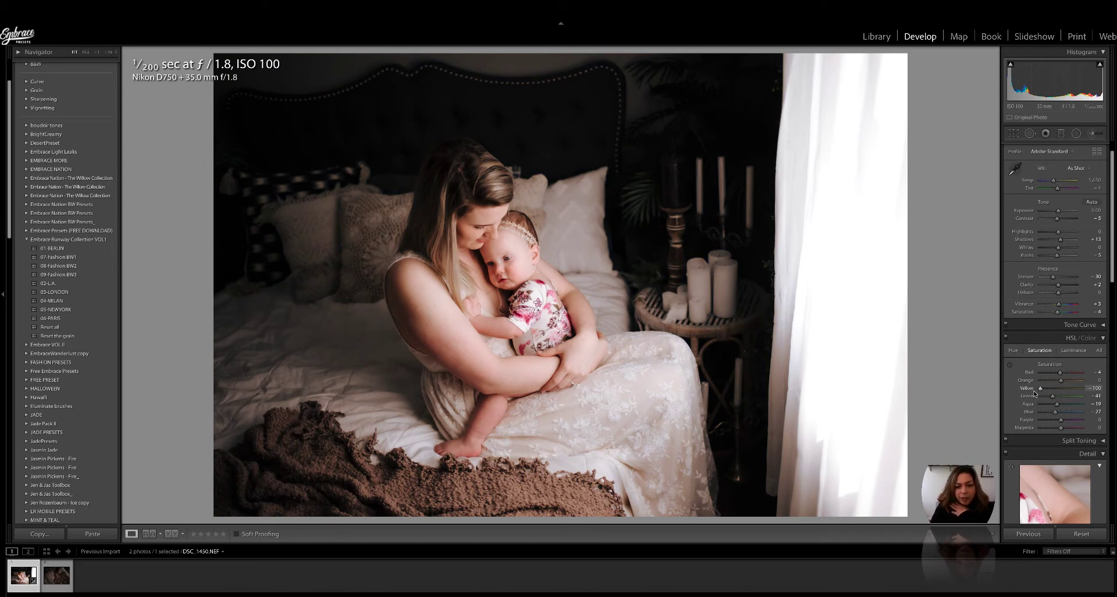
{"action": "scroll", "coordinate": [1066, 343], "scroll_direction": "down", "scroll_amount": 8}
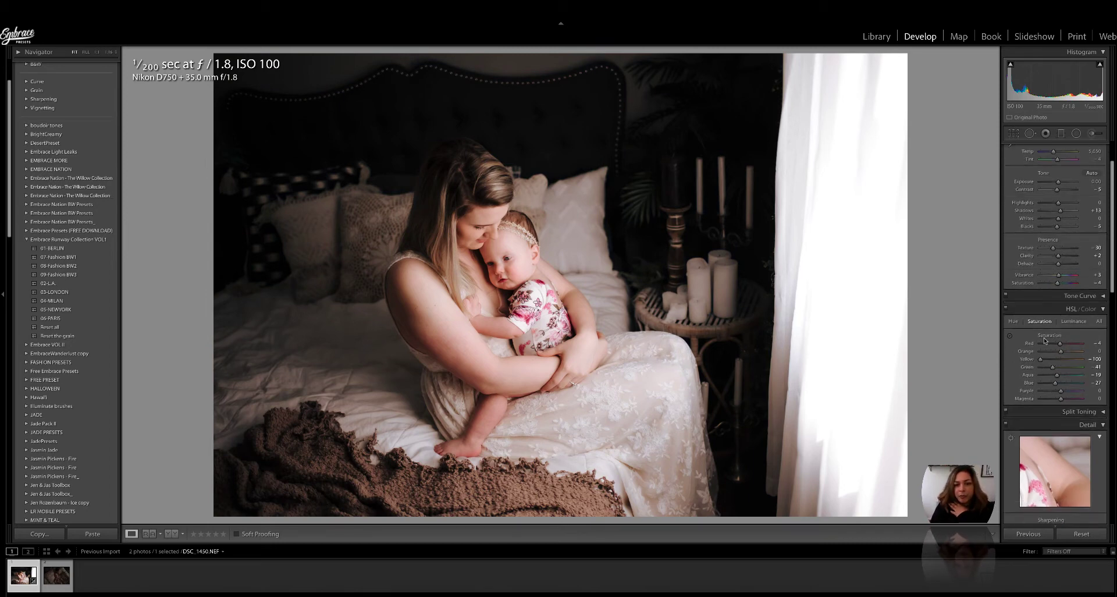
Step: Set Sharpening Masking to 67 while previewing the edge mask
{"action": "scroll", "coordinate": [1045, 340], "scroll_direction": "down", "scroll_amount": 1}
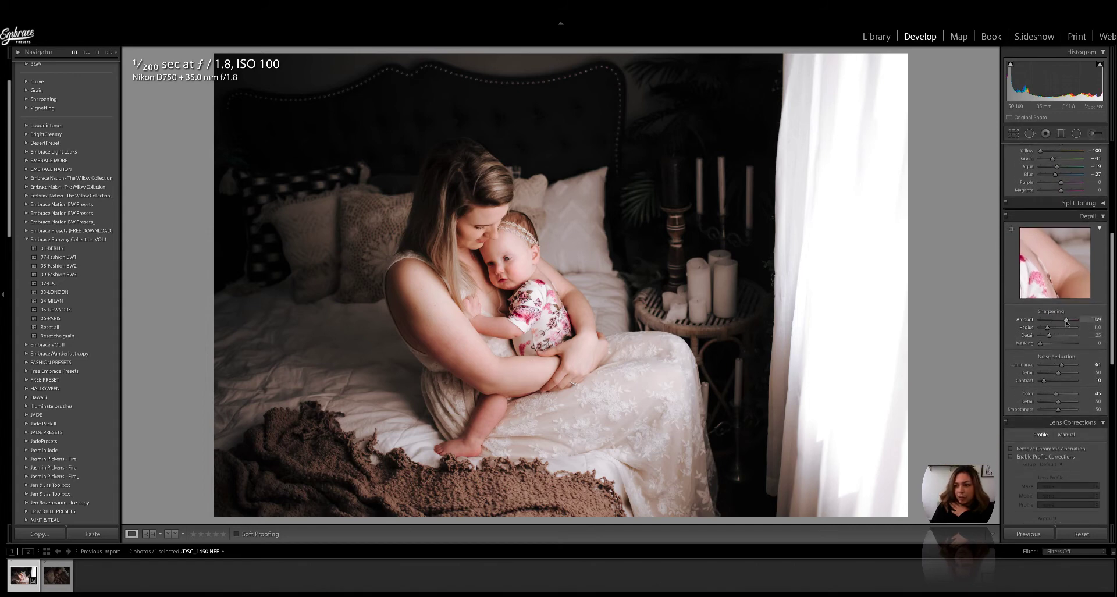
{"action": "left_click_drag", "start_coordinate": [1041, 344], "coordinate": [1064, 344]}
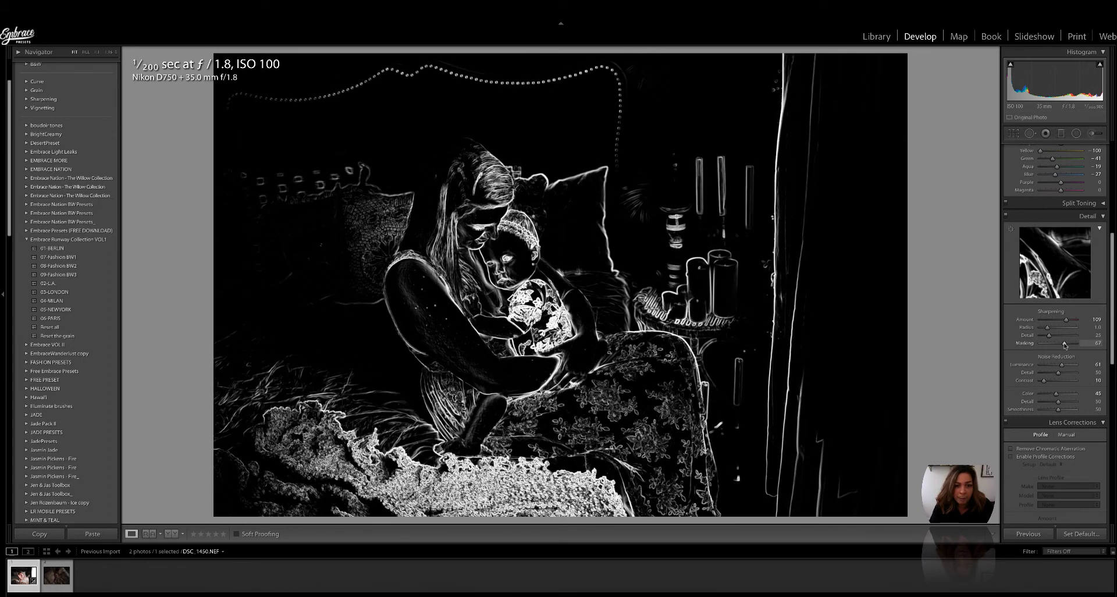
{"action": "left_click_drag", "start_coordinate": [1064, 344], "coordinate": [1064, 344]}
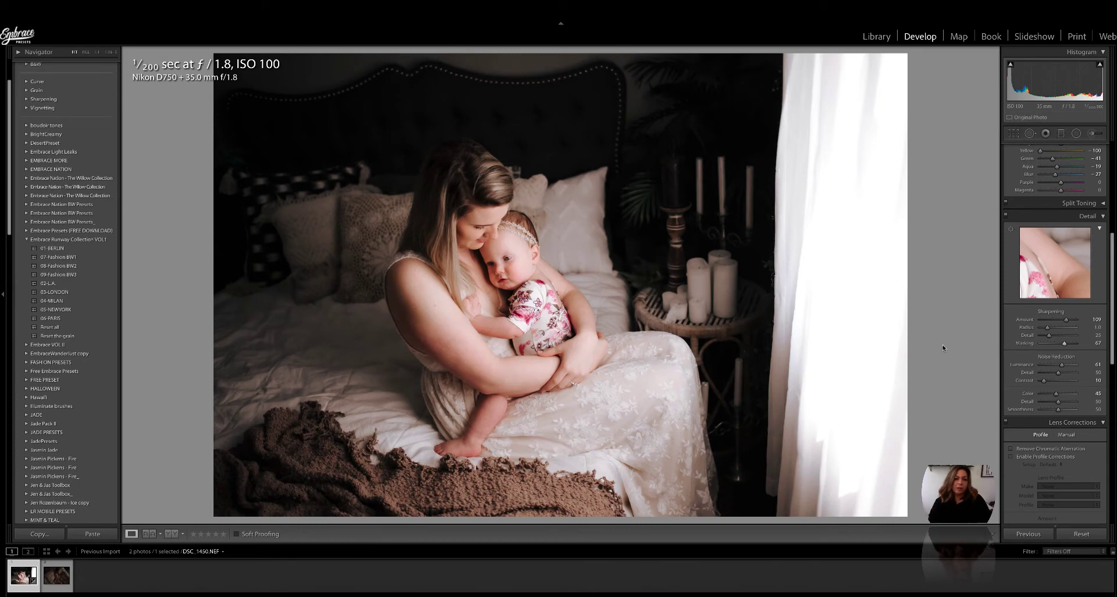
Step: Compare Before/After with the original, then nudge Exposure slightly in the Basic panel
{"action": "key", "text": "backslash"}
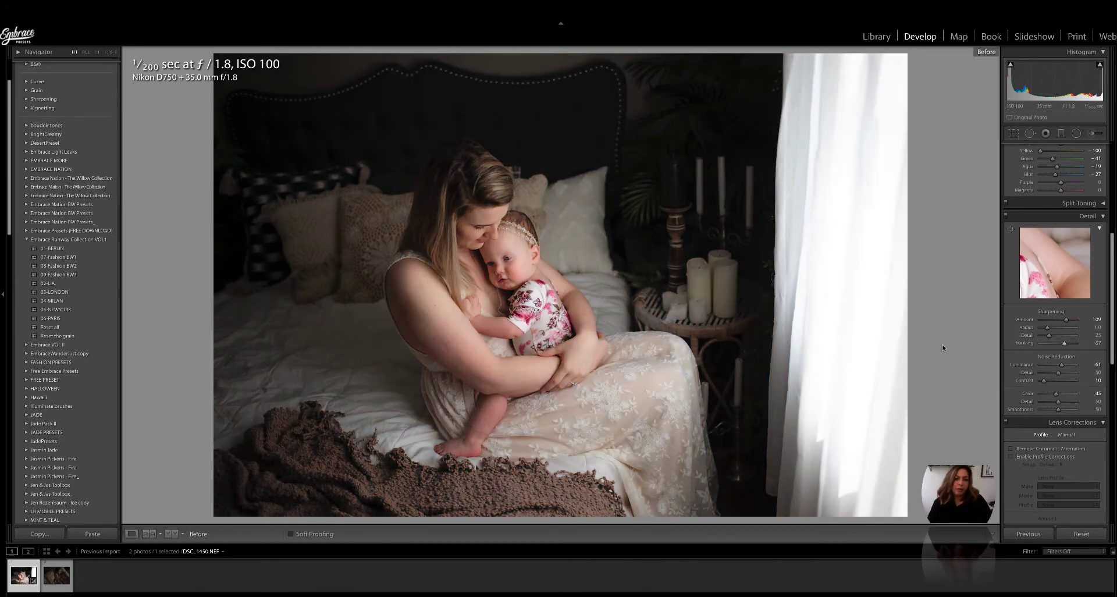
{"action": "key", "text": "backslash"}
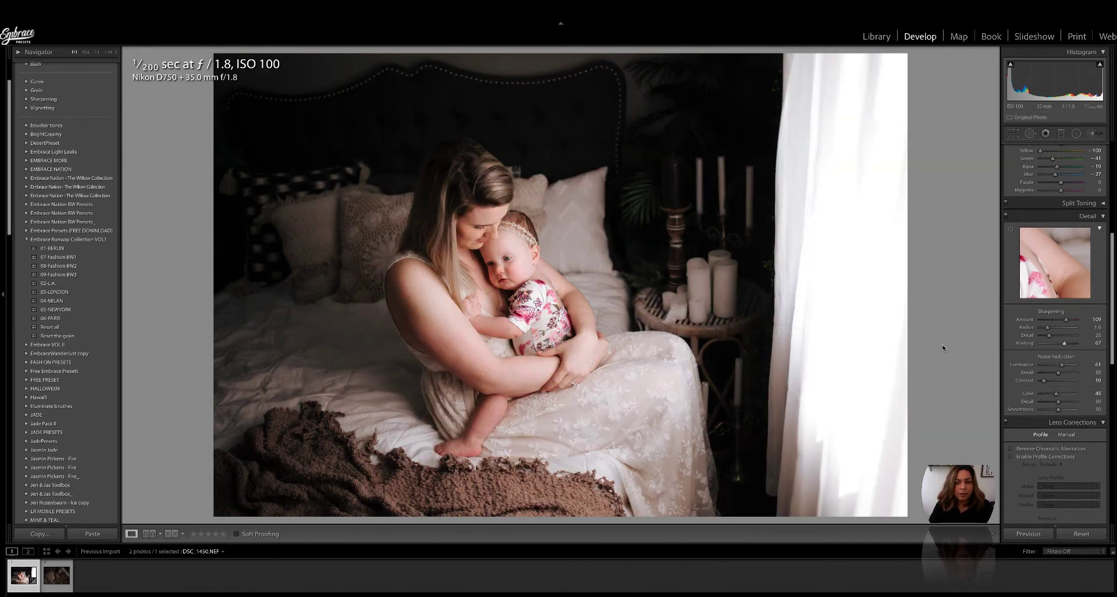
{"action": "scroll", "coordinate": [1072, 307], "scroll_direction": "up", "scroll_amount": 5}
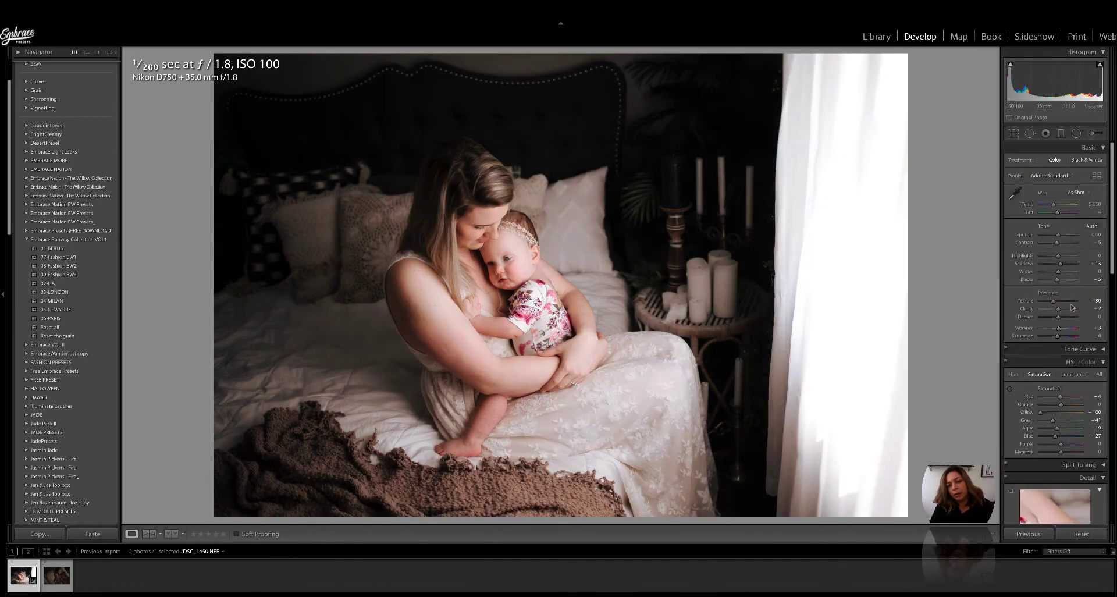
{"action": "left_click_drag", "start_coordinate": [1058, 235], "coordinate": [1057, 237]}
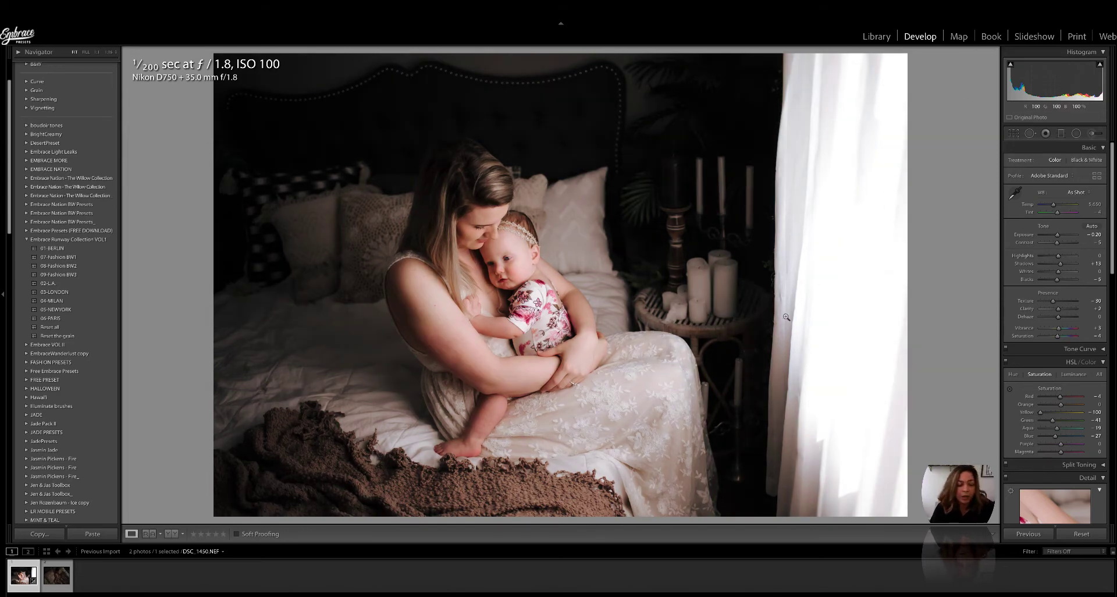
Step: On the second photo, apply 01-BERLIN, raise Exposure to about +1.35 and compare Before/After
{"action": "left_click", "coordinate": [66, 591]}
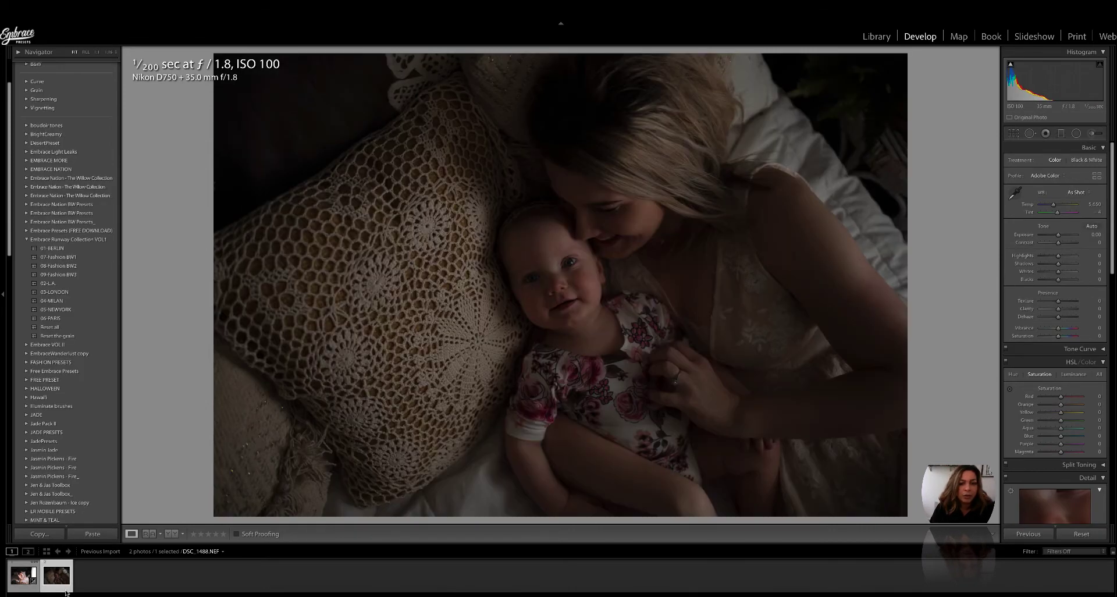
{"action": "left_click", "coordinate": [57, 249]}
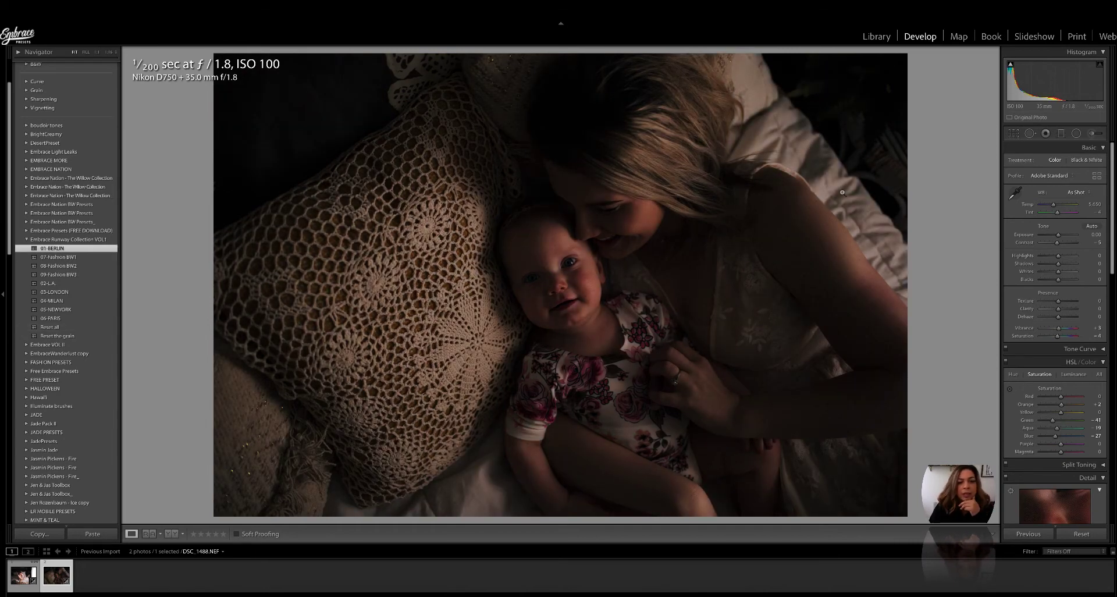
{"action": "left_click_drag", "start_coordinate": [1058, 235], "coordinate": [1063, 235]}
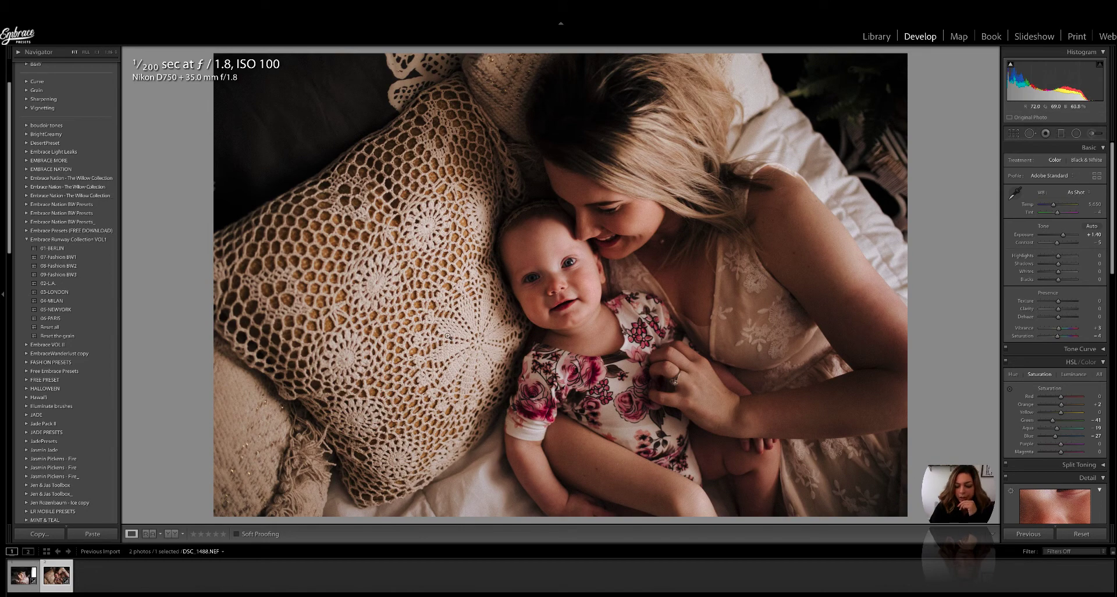
{"action": "key", "text": "backslash"}
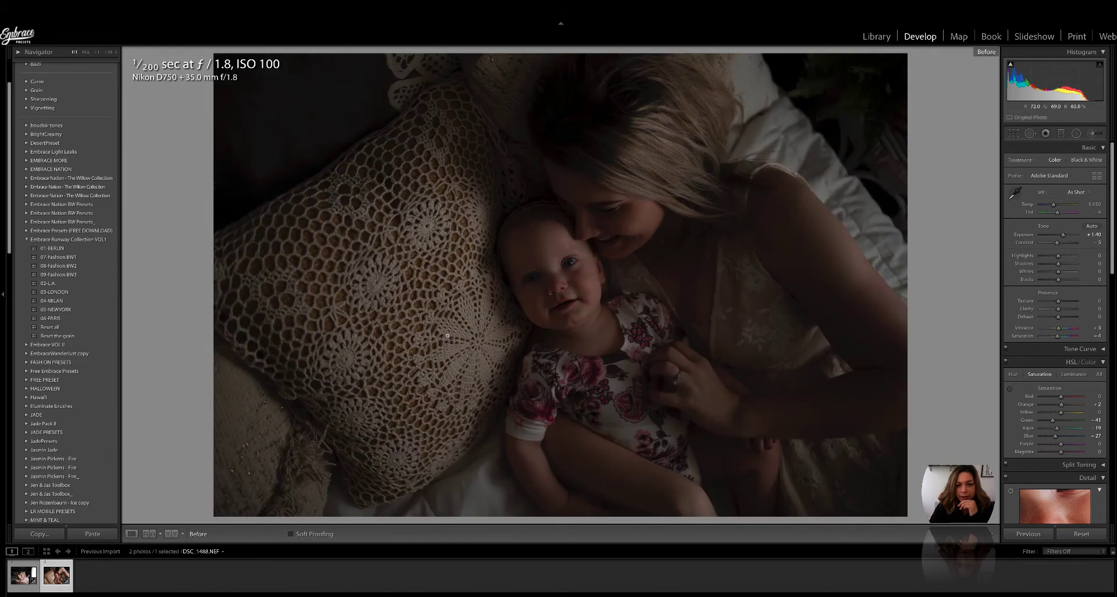
{"action": "key", "text": "backslash"}
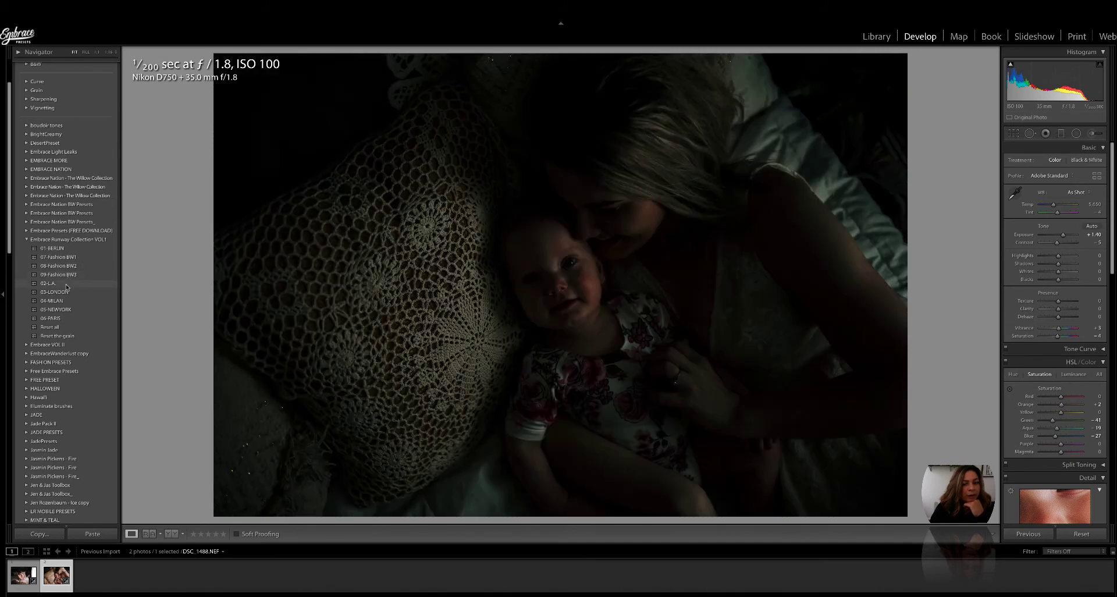
Step: Try 02-L.A. with lifted Blacks, then switch to 03-LONDON with Exposure about +1.30
{"action": "left_click", "coordinate": [67, 286]}
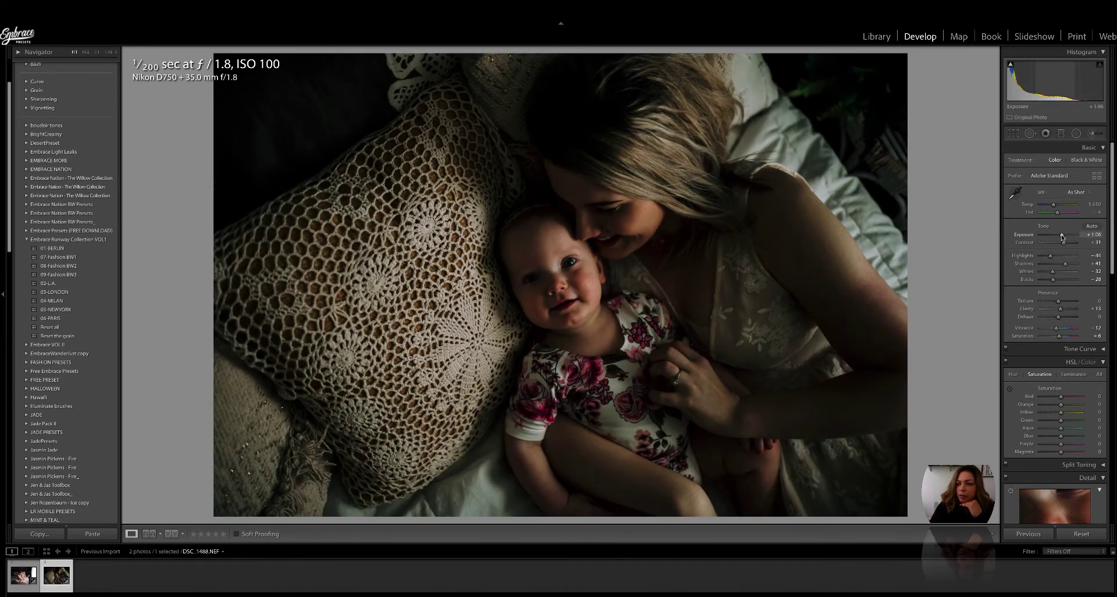
{"action": "left_click_drag", "start_coordinate": [1053, 280], "coordinate": [1073, 284]}
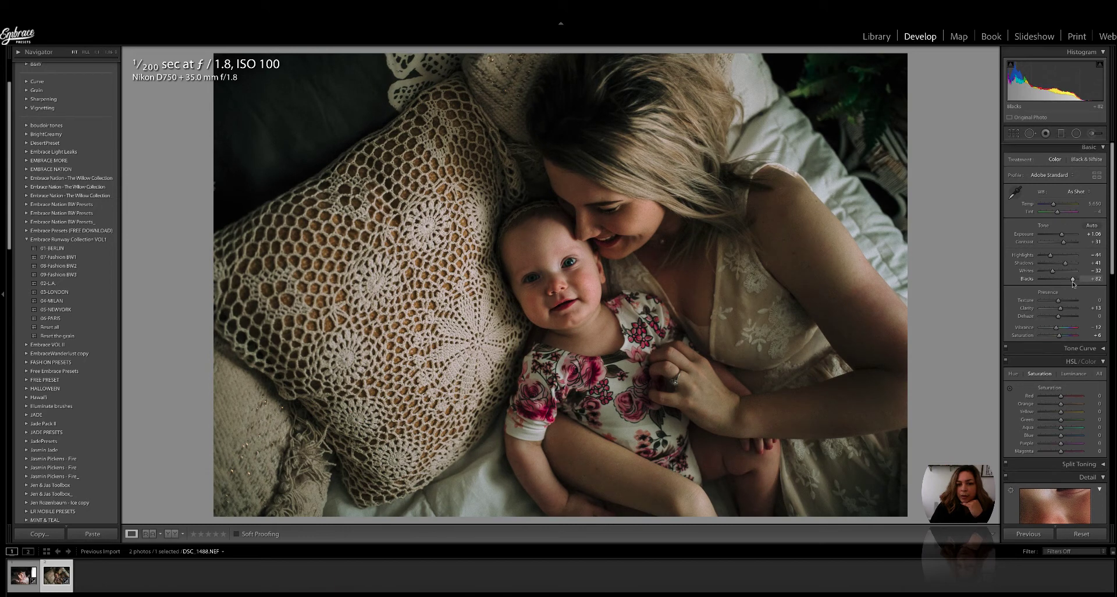
{"action": "left_click", "coordinate": [62, 292]}
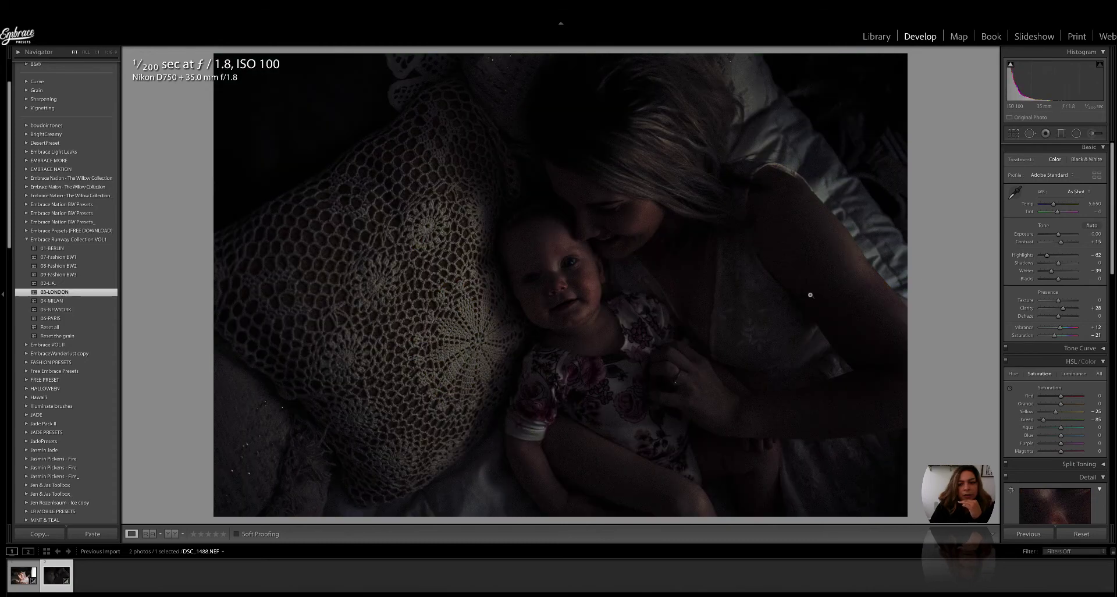
{"action": "left_click_drag", "start_coordinate": [1059, 234], "coordinate": [1075, 263]}
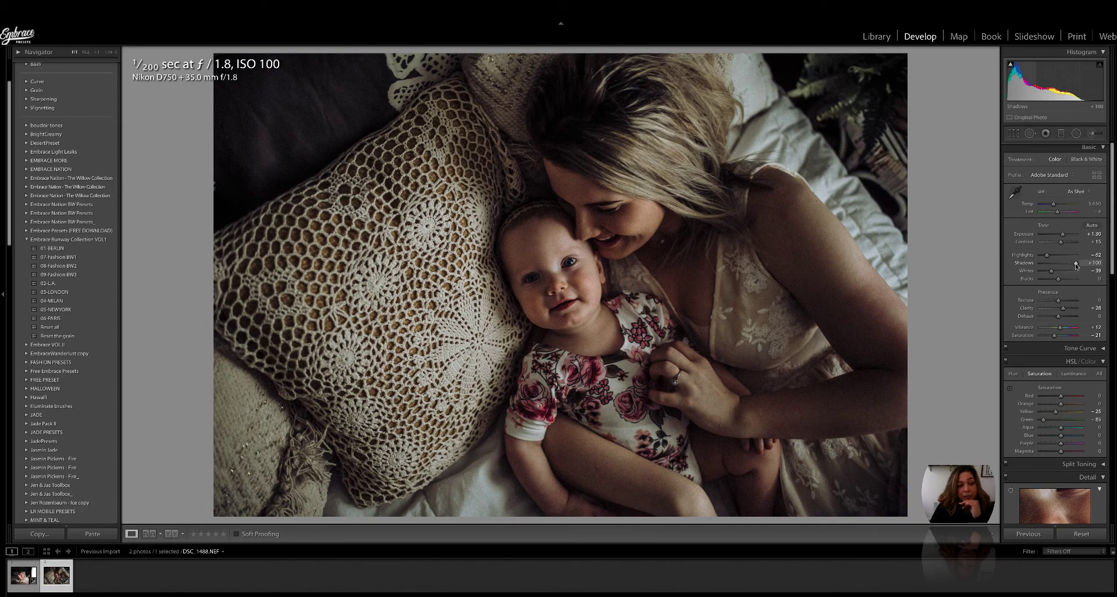
Step: Apply 04-MILAN, lift Shadows to +68 and raise Blacks and Exposure
{"action": "left_click", "coordinate": [53, 300]}
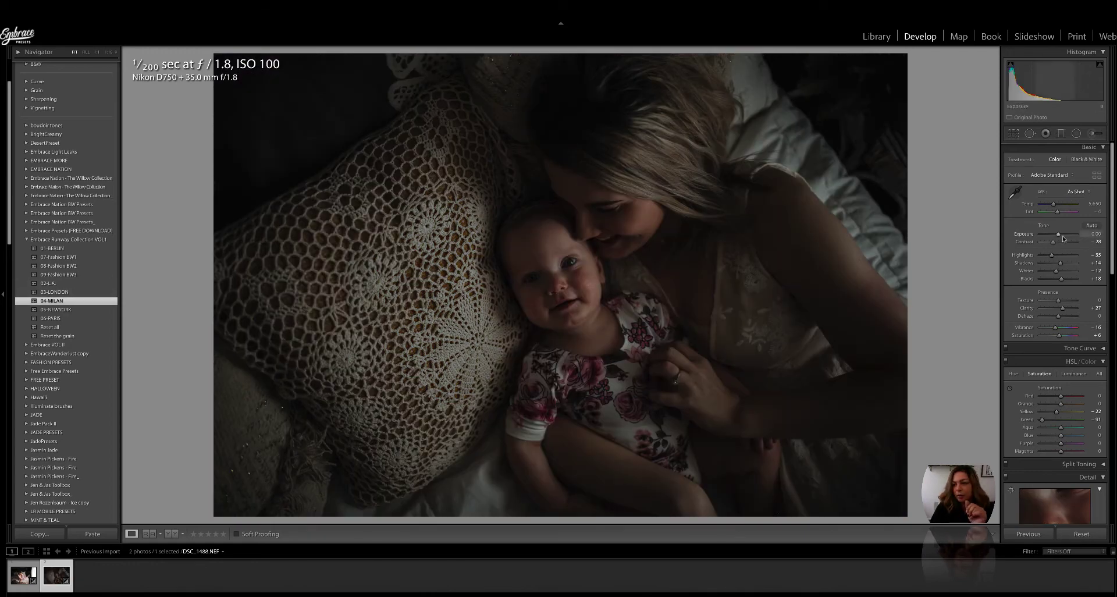
{"action": "left_click_drag", "start_coordinate": [1060, 263], "coordinate": [1071, 280]}
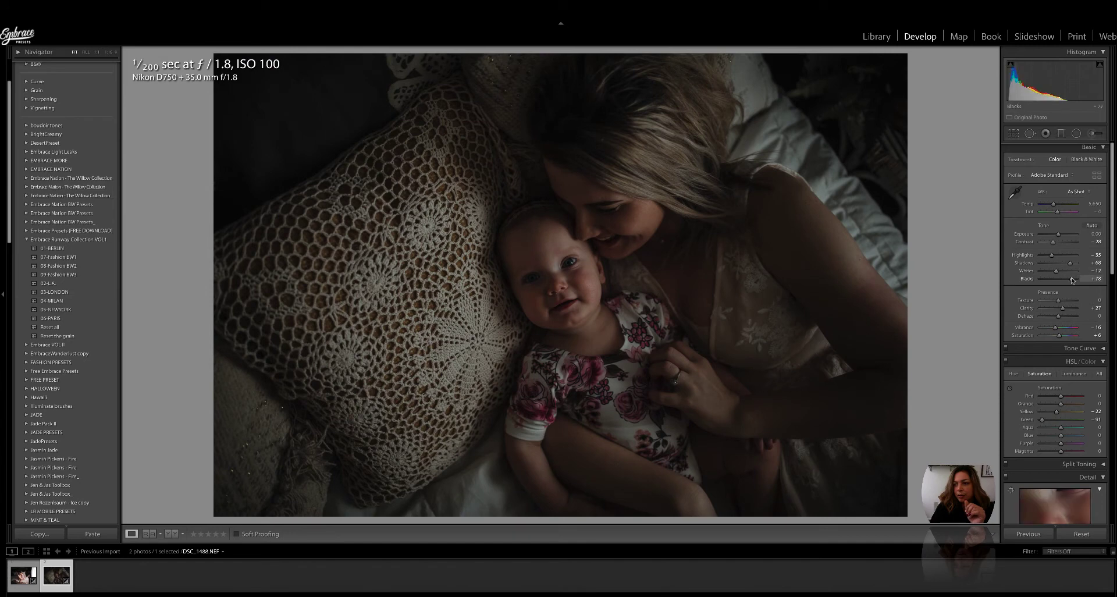
{"action": "left_click_drag", "start_coordinate": [1058, 235], "coordinate": [1064, 236]}
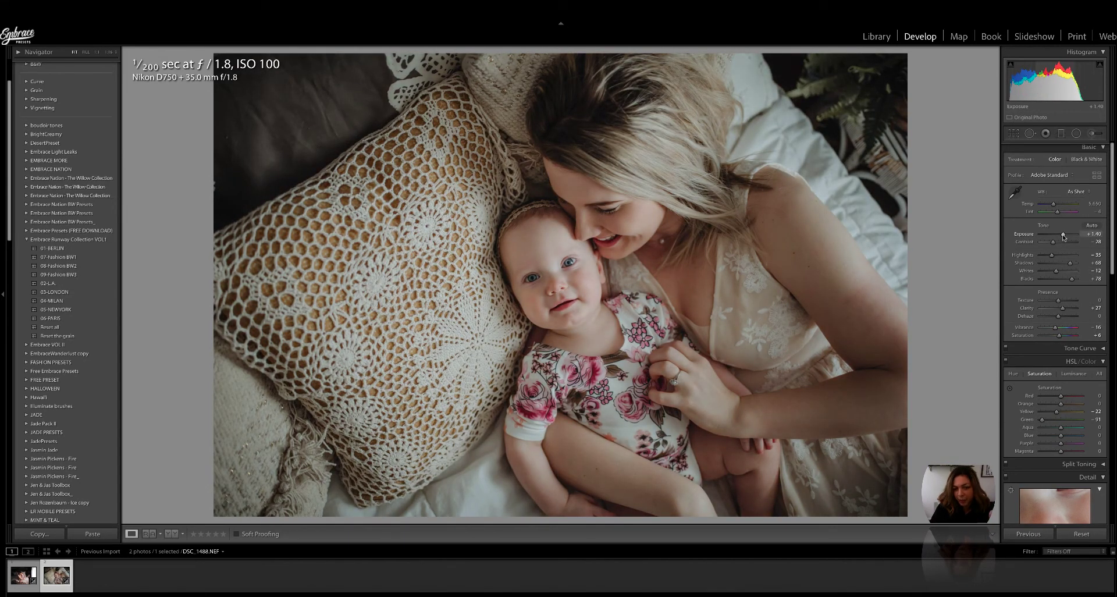
Step: Try Auto then As Shot white balance, warm the Temp, and ease Contrast to -16
{"action": "left_click", "coordinate": [1076, 191]}
{"action": "left_click", "coordinate": [1073, 198]}
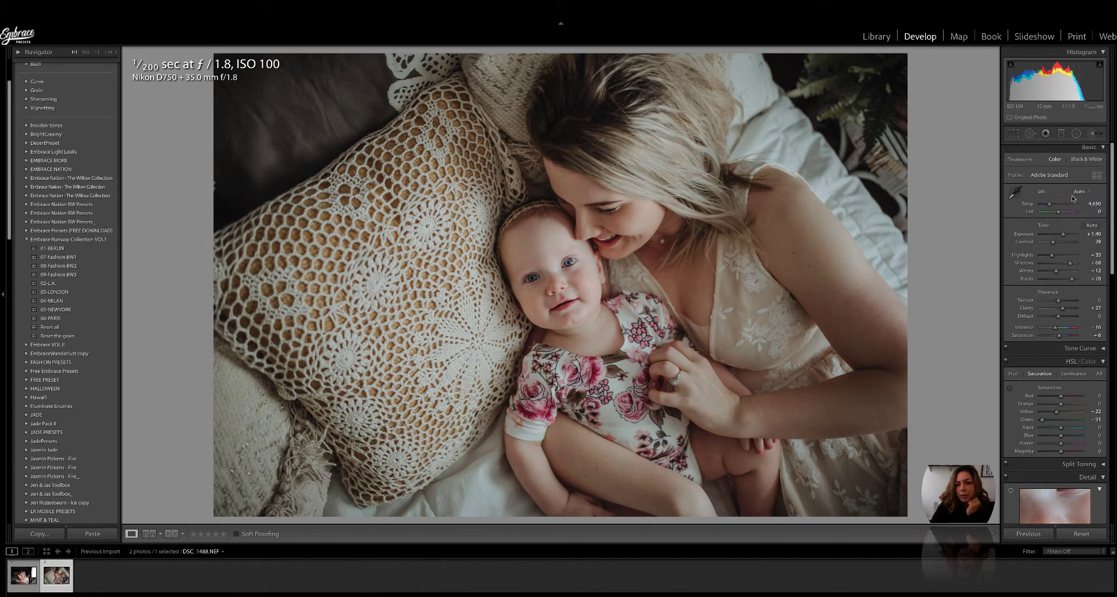
{"action": "left_click", "coordinate": [1075, 191]}
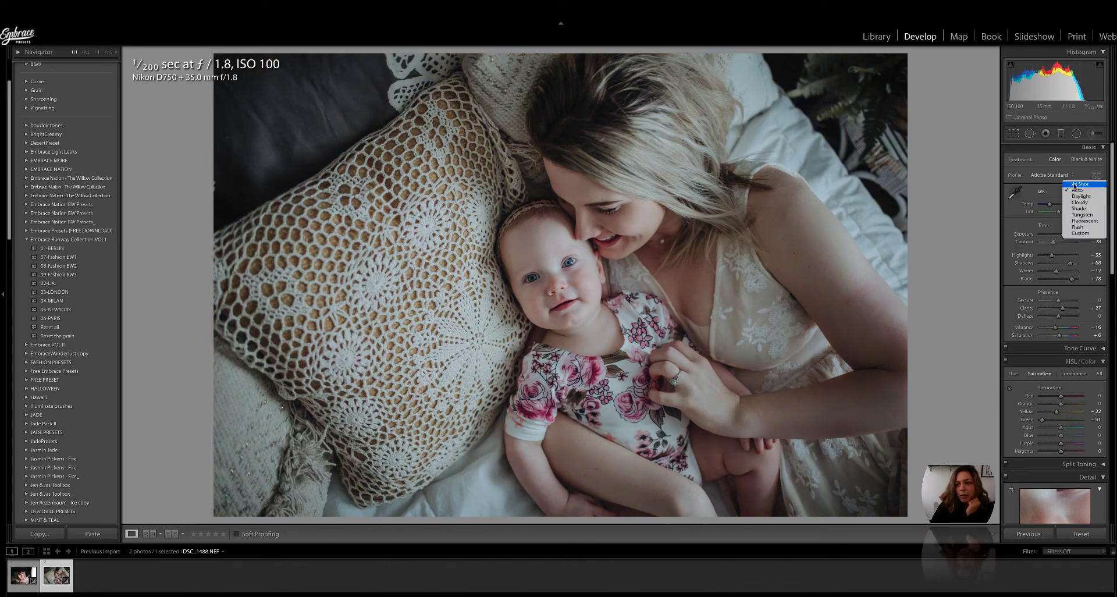
{"action": "left_click", "coordinate": [1074, 185]}
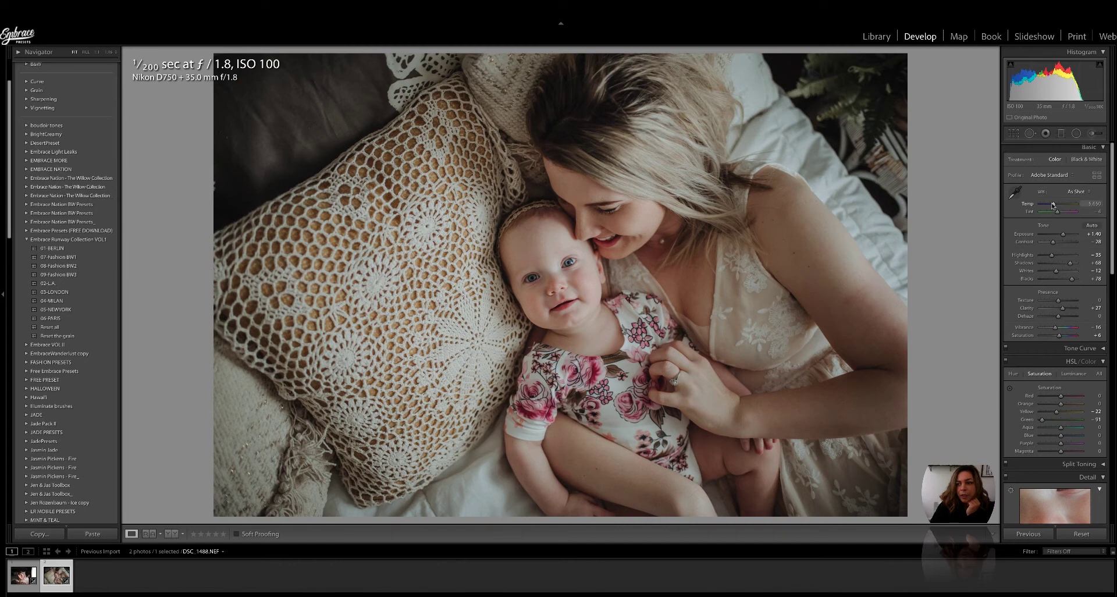
{"action": "left_click_drag", "start_coordinate": [1054, 205], "coordinate": [1059, 207]}
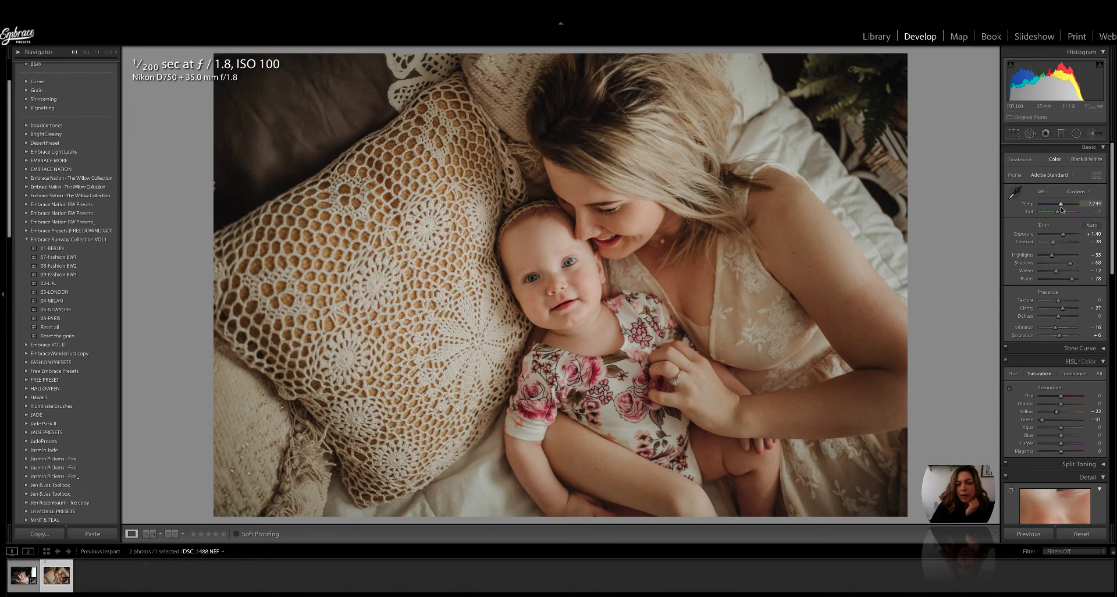
{"action": "left_click_drag", "start_coordinate": [1053, 242], "coordinate": [1061, 245]}
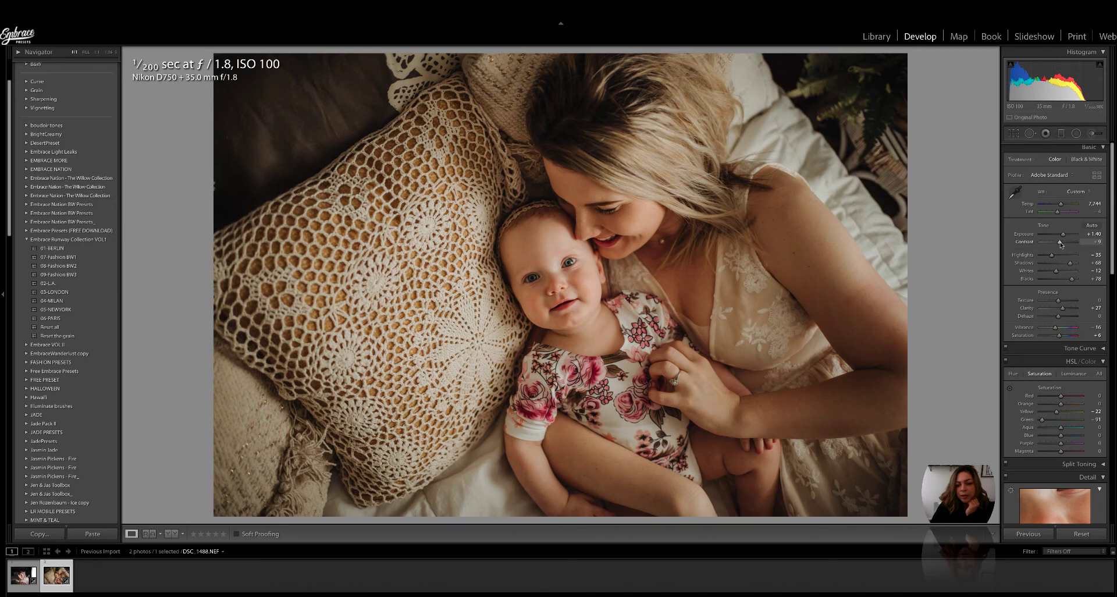
{"action": "scroll", "coordinate": [1060, 244], "scroll_direction": "down", "scroll_amount": 10}
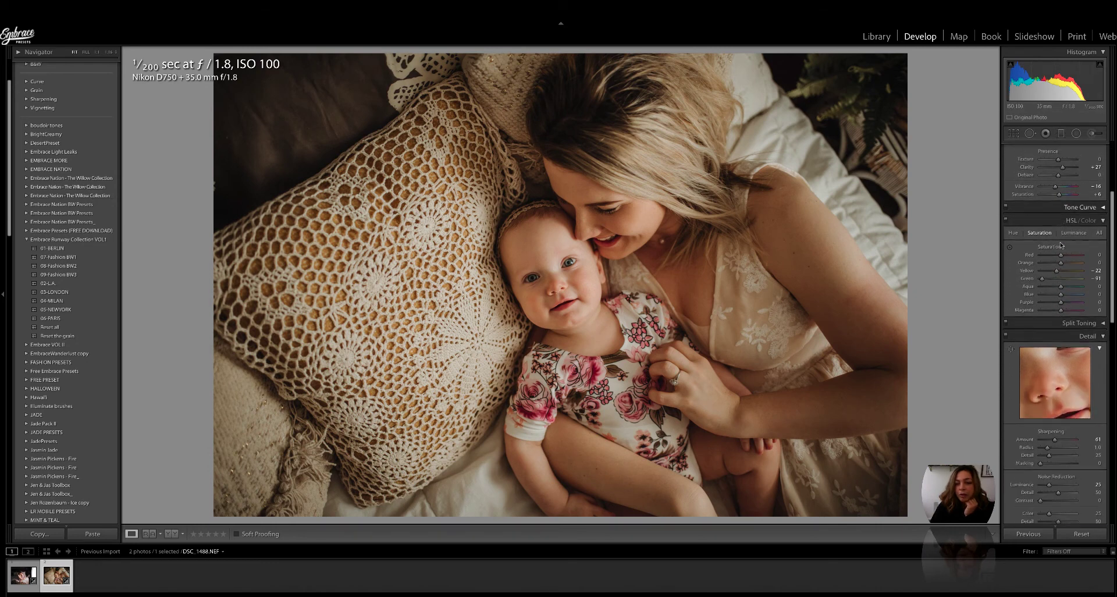
{"action": "scroll", "coordinate": [1061, 245], "scroll_direction": "down", "scroll_amount": 10}
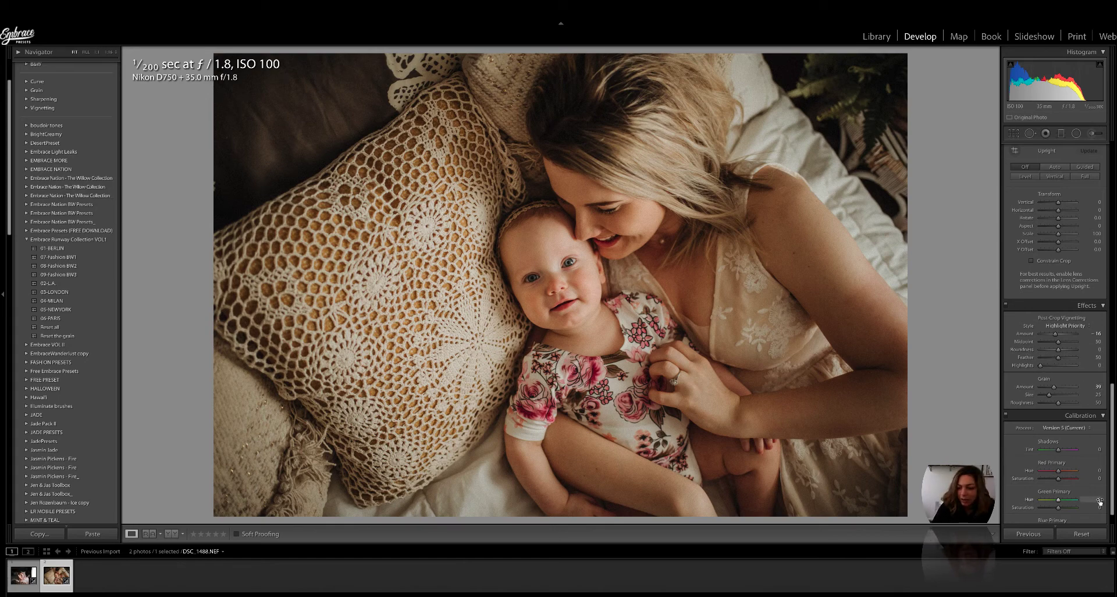
Step: Reset all settings, apply 05-NEWYORK, and raise Exposure to +1.50
{"action": "left_click", "coordinate": [1082, 533]}
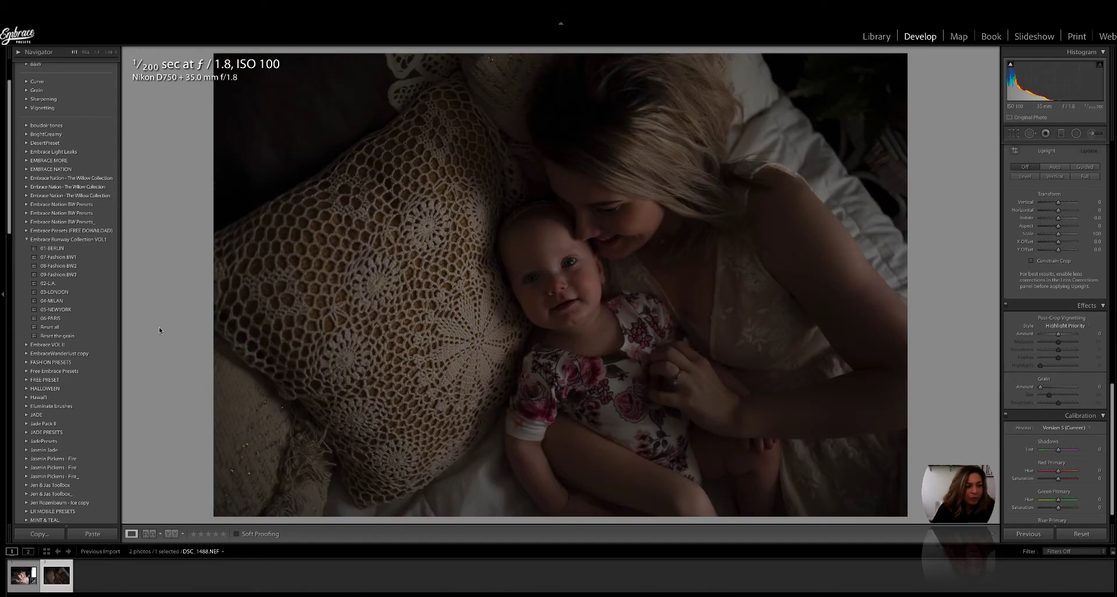
{"action": "left_click", "coordinate": [67, 310]}
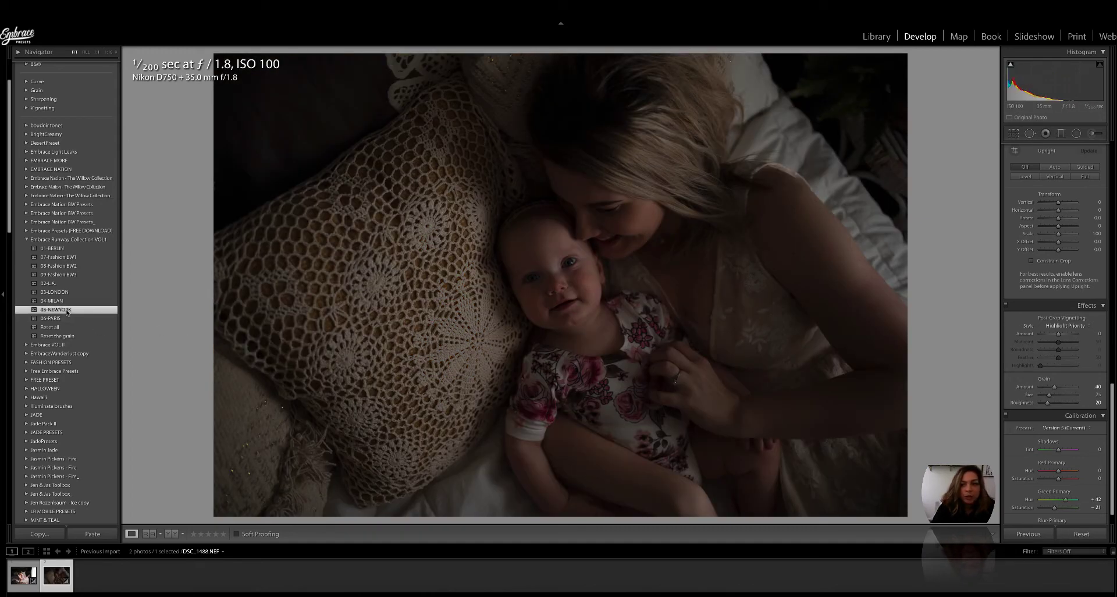
{"action": "scroll", "coordinate": [1019, 214], "scroll_direction": "up", "scroll_amount": 10}
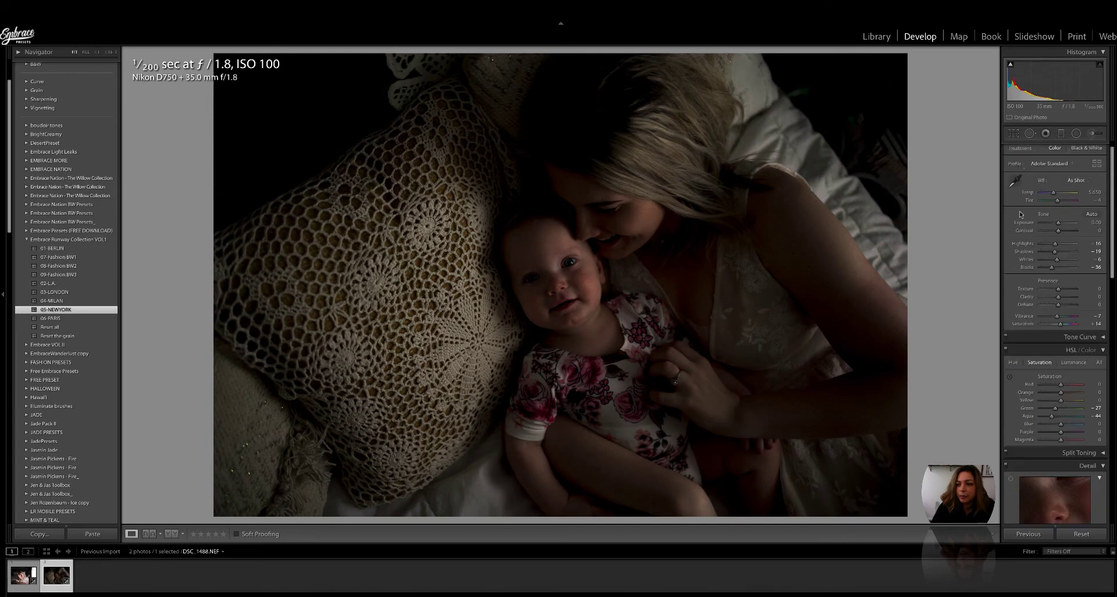
{"action": "scroll", "coordinate": [1020, 214], "scroll_direction": "down", "scroll_amount": 1}
{"action": "left_click_drag", "start_coordinate": [1058, 235], "coordinate": [1064, 262]}
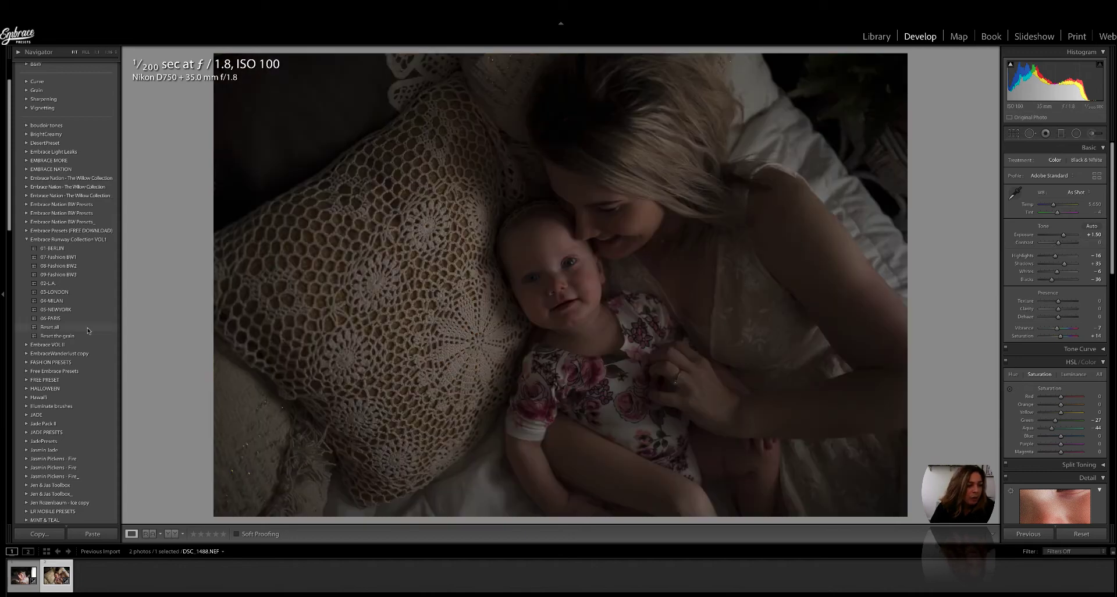
Step: Try 06-PARIS with exposure +0.65, blacks +79 and Auto white balance, then reset and set exposure +1.76
{"action": "left_click", "coordinate": [59, 319]}
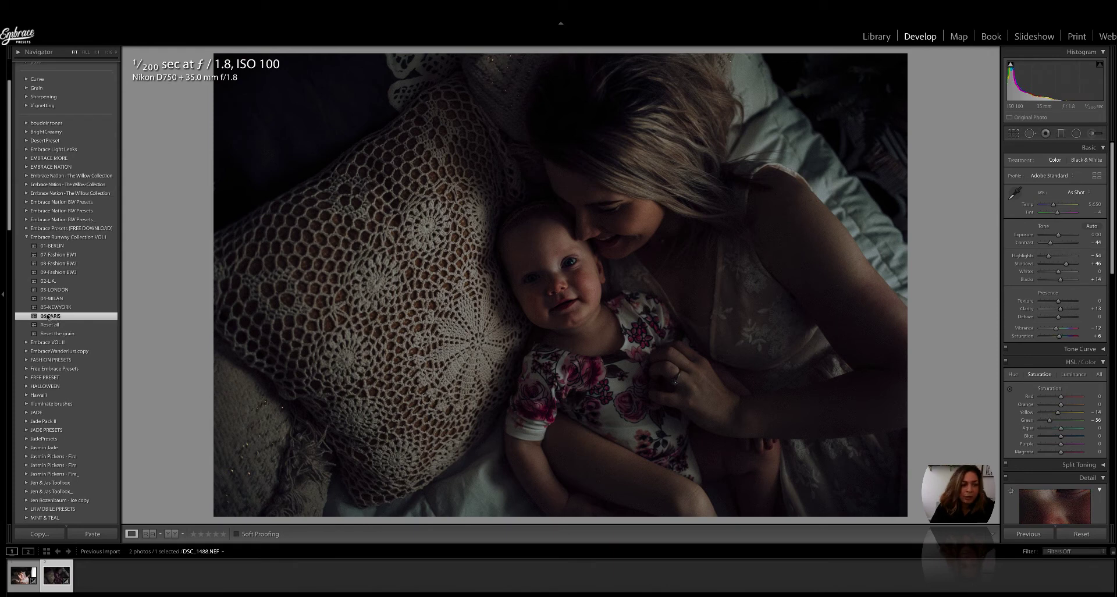
{"action": "left_click_drag", "start_coordinate": [1061, 237], "coordinate": [1063, 236]}
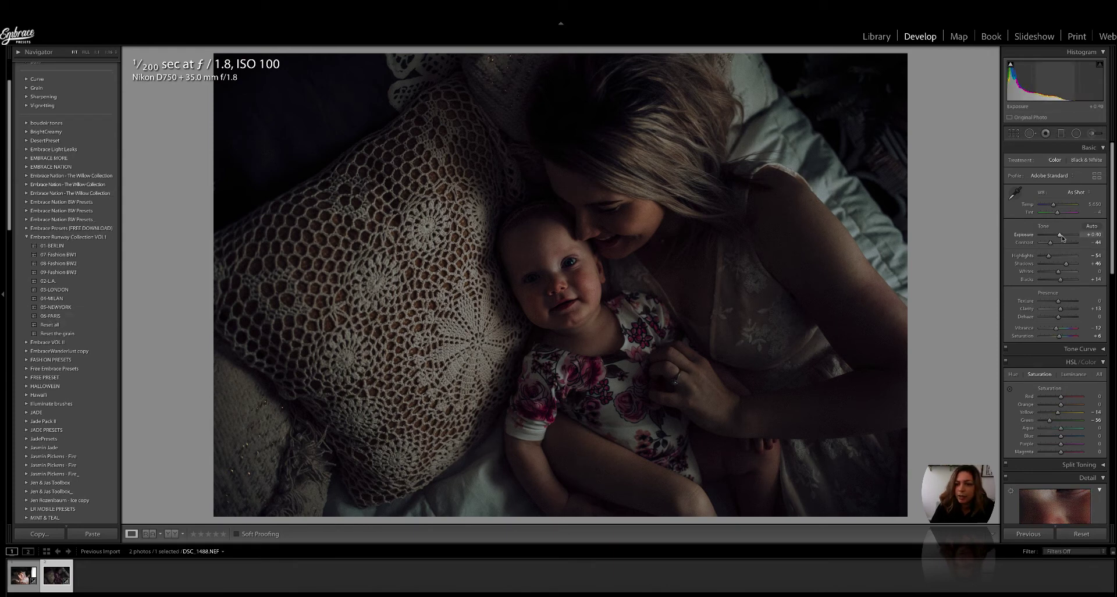
{"action": "left_click_drag", "start_coordinate": [1067, 281], "coordinate": [1071, 263]}
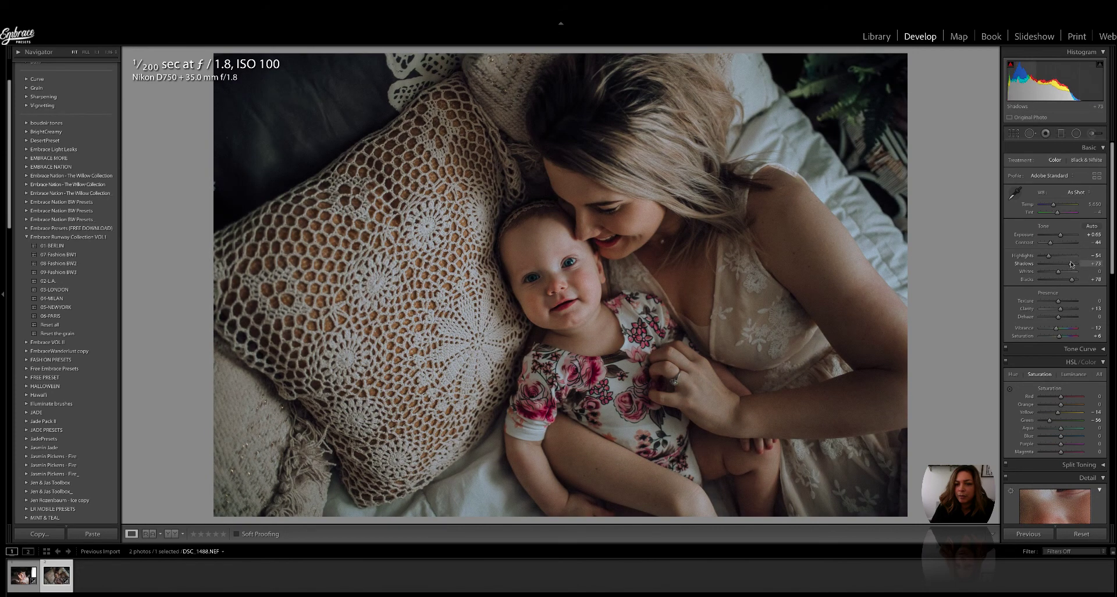
{"action": "left_click", "coordinate": [1084, 197]}
{"action": "left_click", "coordinate": [1079, 200]}
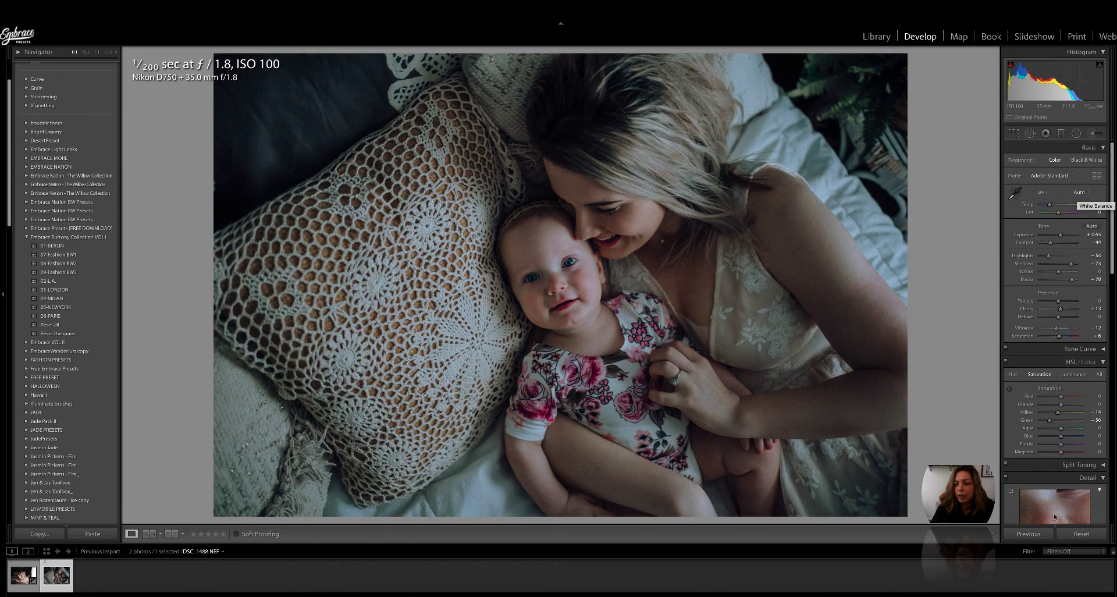
{"action": "left_click", "coordinate": [1081, 535]}
{"action": "left_click_drag", "start_coordinate": [1058, 235], "coordinate": [1064, 236]}
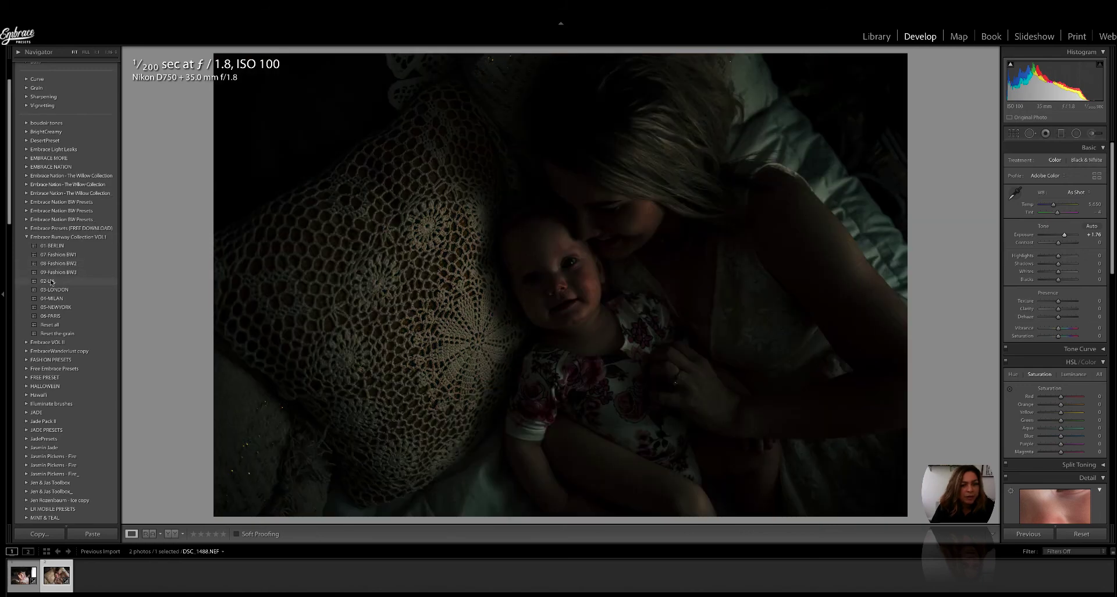
Step: Try 02-L.A. with exposure +1.20 and blacks +92, then apply 03-LONDON with exposure +1.58
{"action": "left_click", "coordinate": [51, 282]}
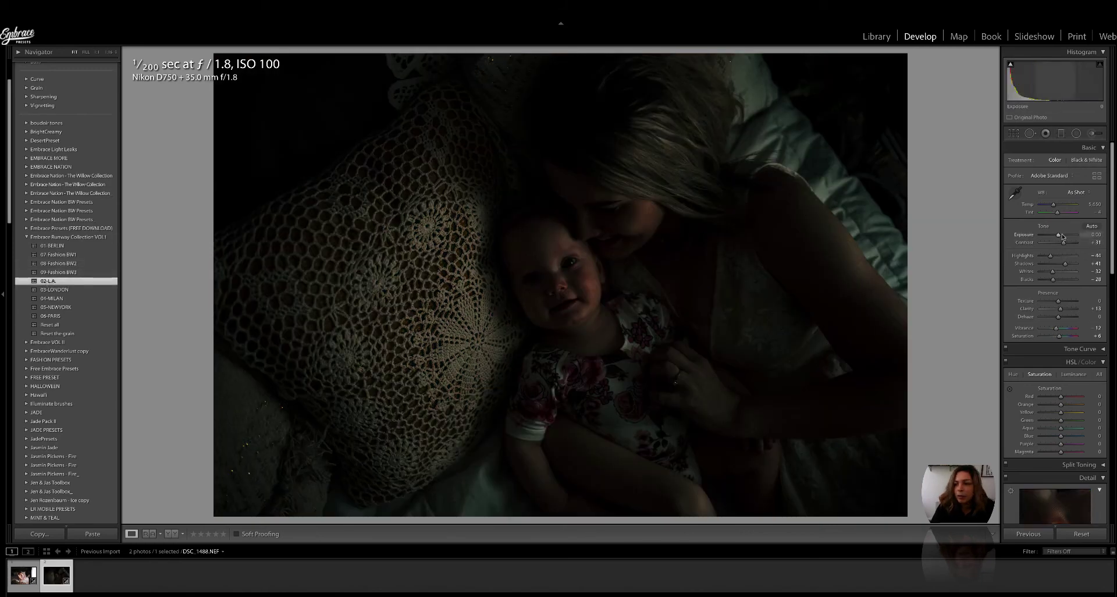
{"action": "left_click_drag", "start_coordinate": [1059, 234], "coordinate": [1062, 234]}
{"action": "left_click_drag", "start_coordinate": [1071, 285], "coordinate": [1074, 281]}
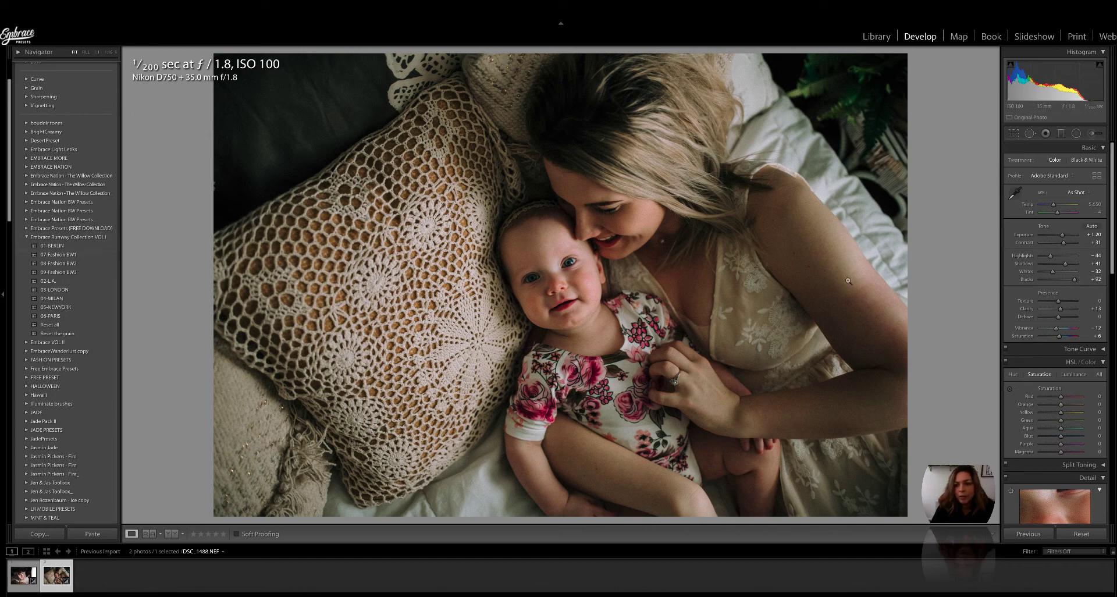
{"action": "left_click", "coordinate": [55, 290]}
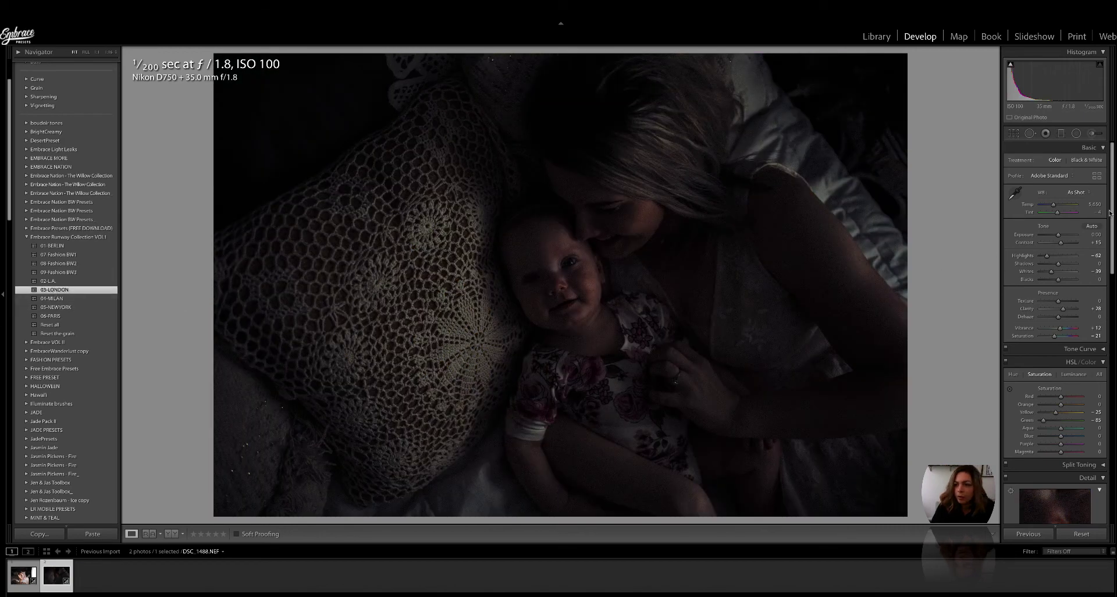
{"action": "left_click_drag", "start_coordinate": [1058, 234], "coordinate": [1074, 284]}
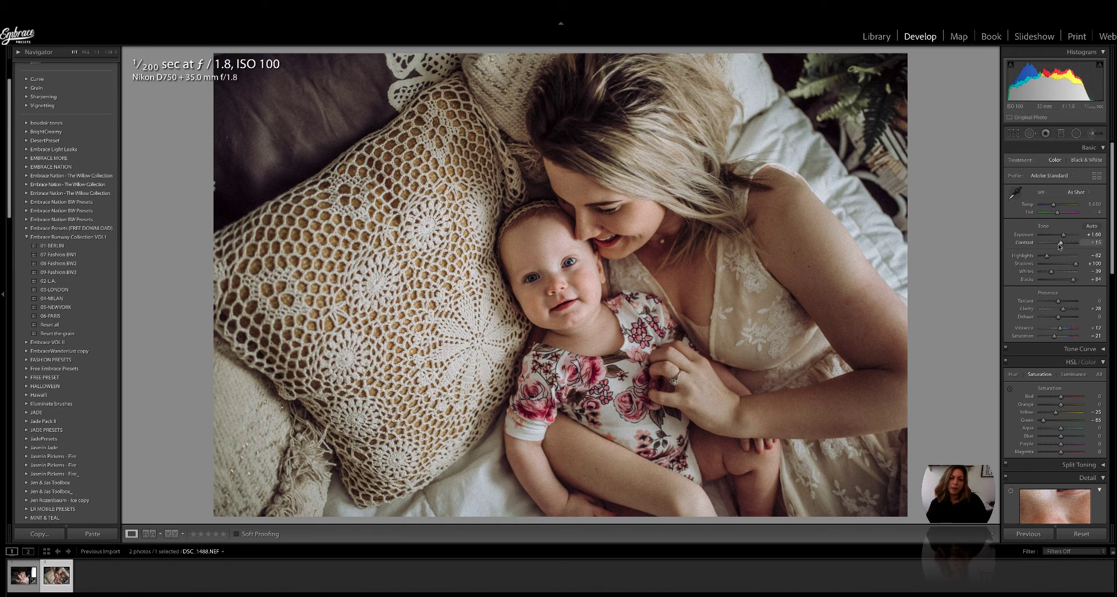
Step: Set contrast to +31, texture to -7, saturation to +8 and shadows to +84
{"action": "left_click_drag", "start_coordinate": [1059, 246], "coordinate": [1059, 246]}
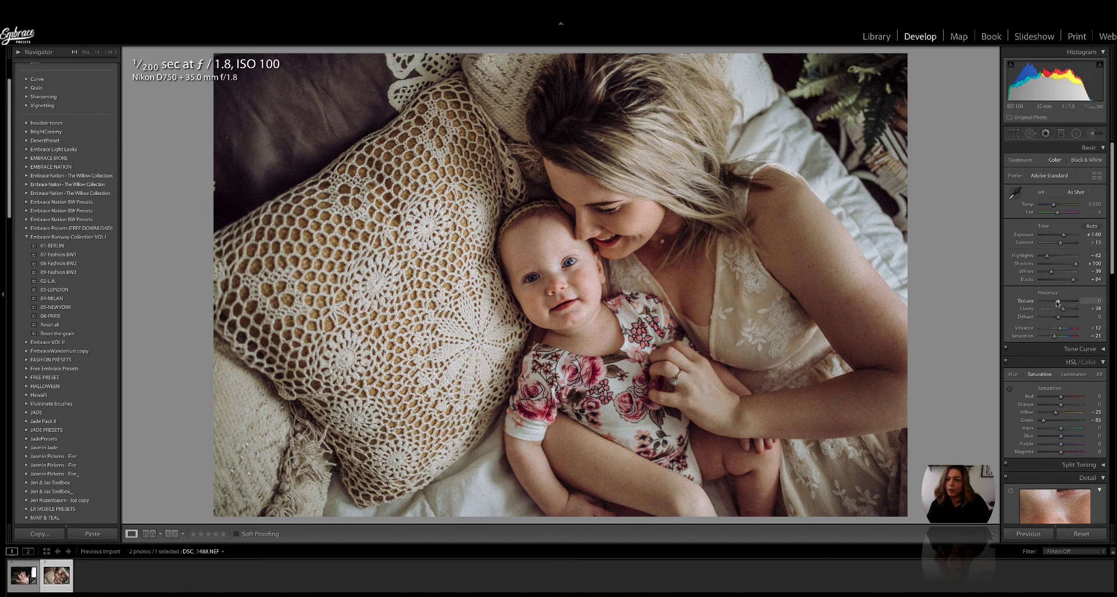
{"action": "left_click_drag", "start_coordinate": [1057, 302], "coordinate": [1057, 301]}
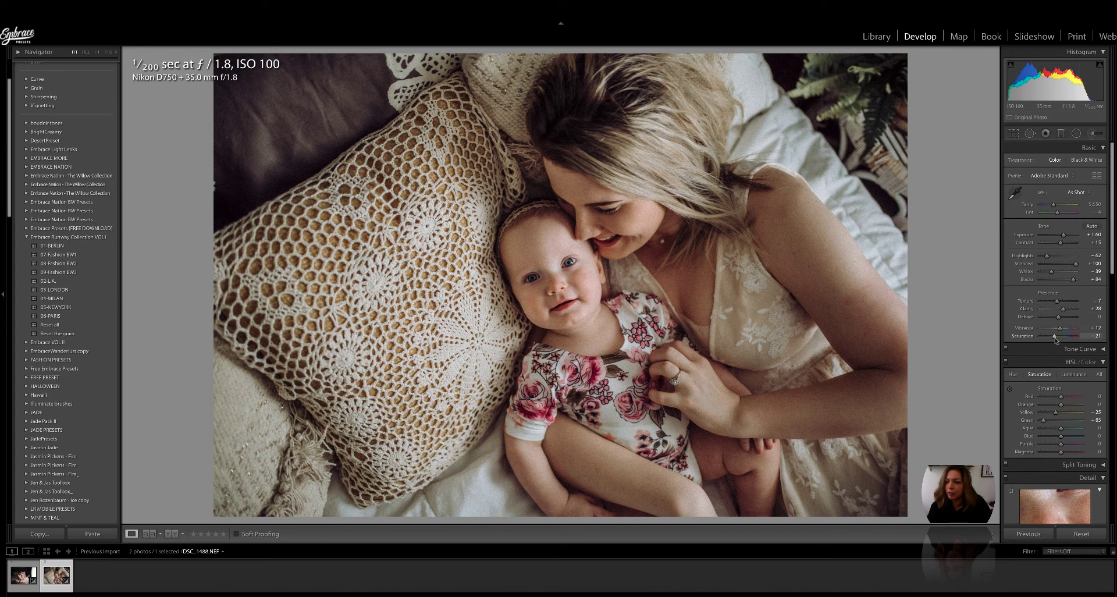
{"action": "left_click_drag", "start_coordinate": [1056, 339], "coordinate": [1060, 340]}
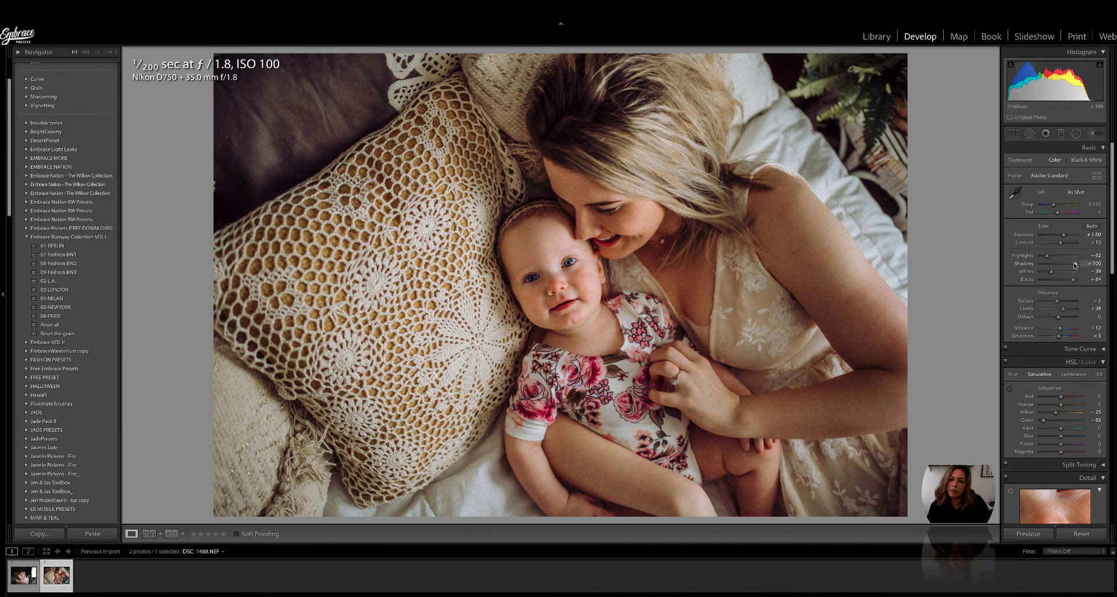
{"action": "left_click_drag", "start_coordinate": [1073, 265], "coordinate": [1076, 266]}
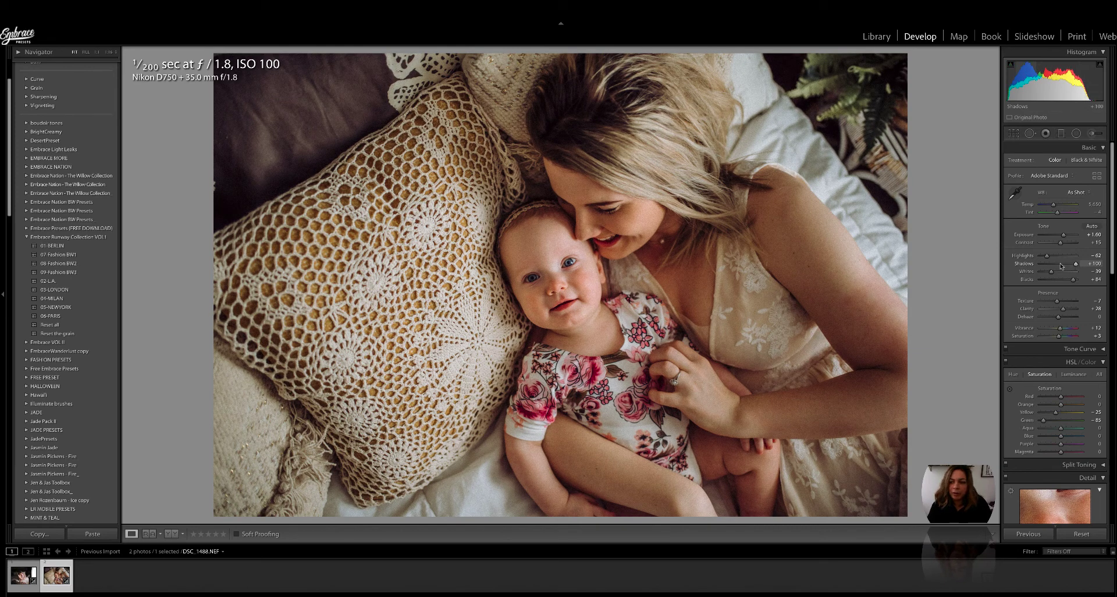
{"action": "scroll", "coordinate": [1061, 267], "scroll_direction": "down", "scroll_amount": 3}
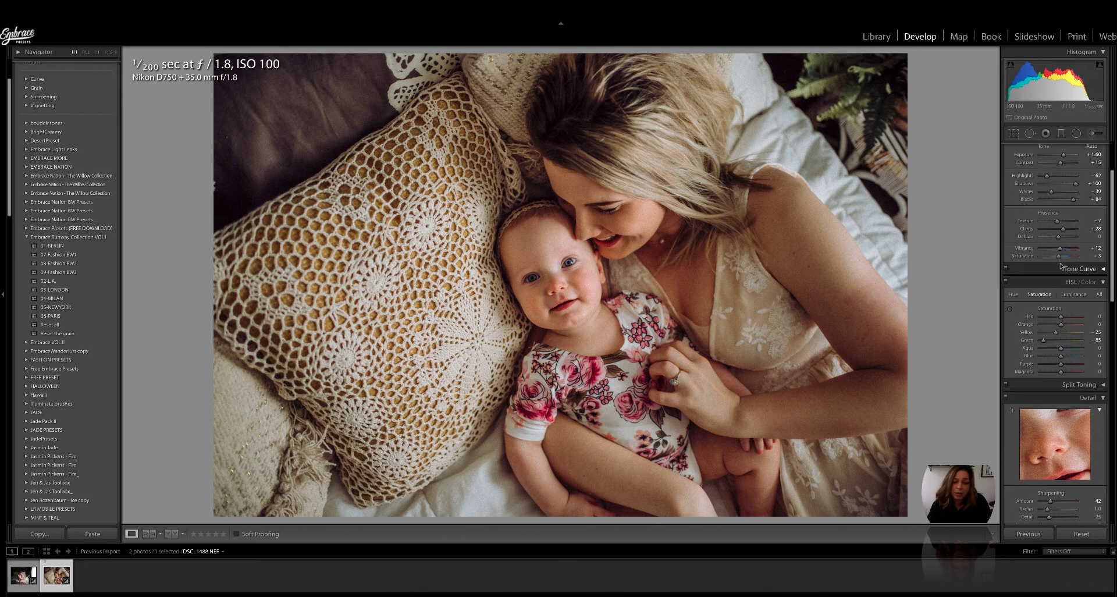
Step: Raise the Detail panel's sharpening amount to 108
{"action": "scroll", "coordinate": [1061, 266], "scroll_direction": "down", "scroll_amount": 1}
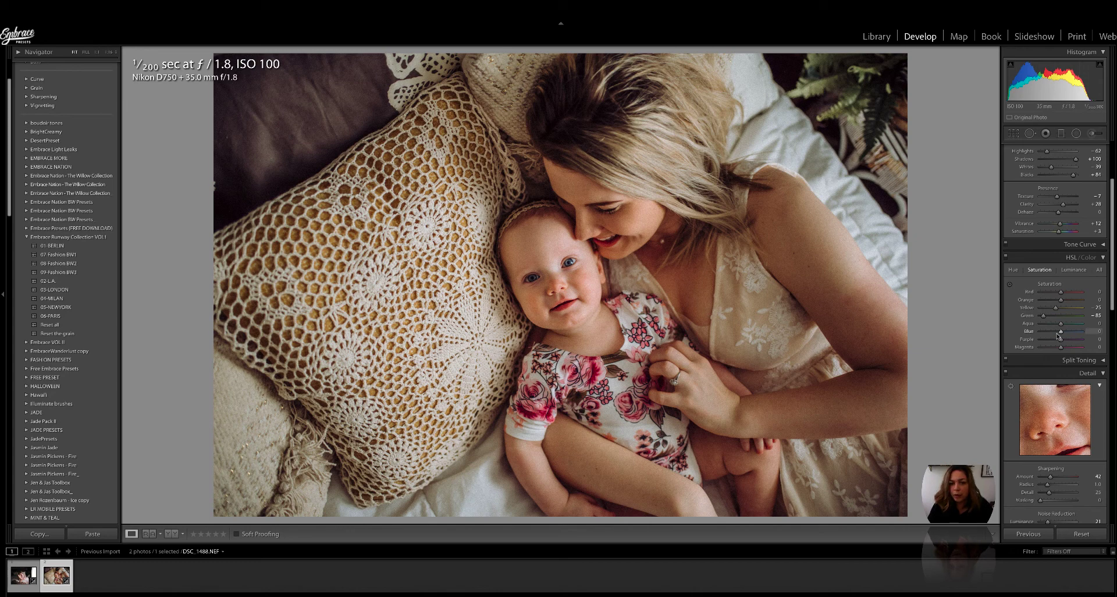
{"action": "scroll", "coordinate": [1059, 336], "scroll_direction": "down", "scroll_amount": 4}
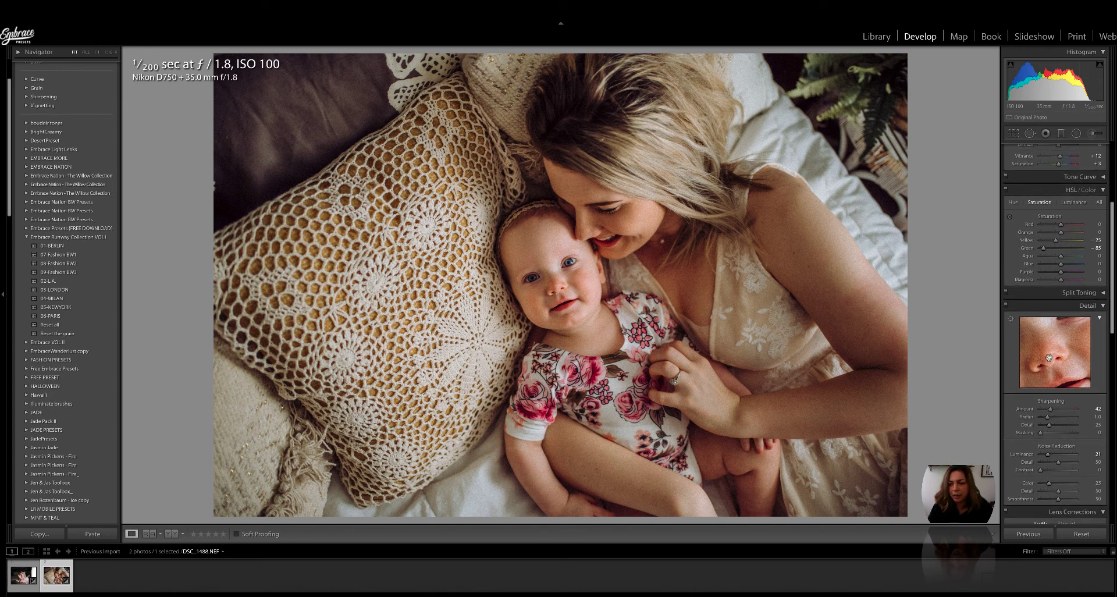
{"action": "left_click_drag", "start_coordinate": [1050, 409], "coordinate": [1068, 436]}
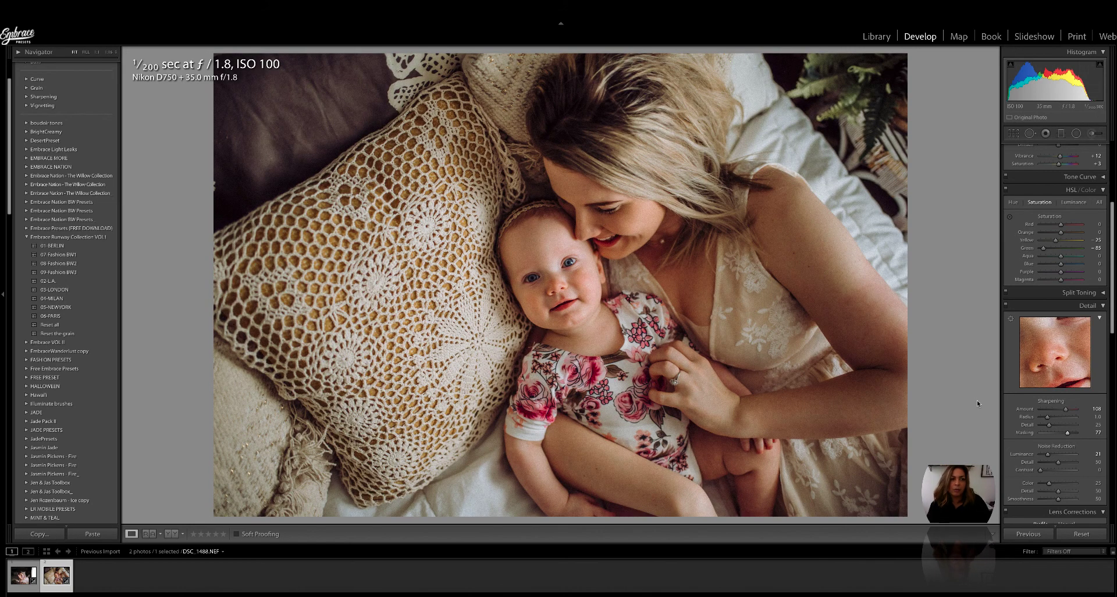
Step: Zoom to 1:16 then Fit, toggle the Before/After view, then bring up Creative Cloud
{"action": "left_click", "coordinate": [109, 52]}
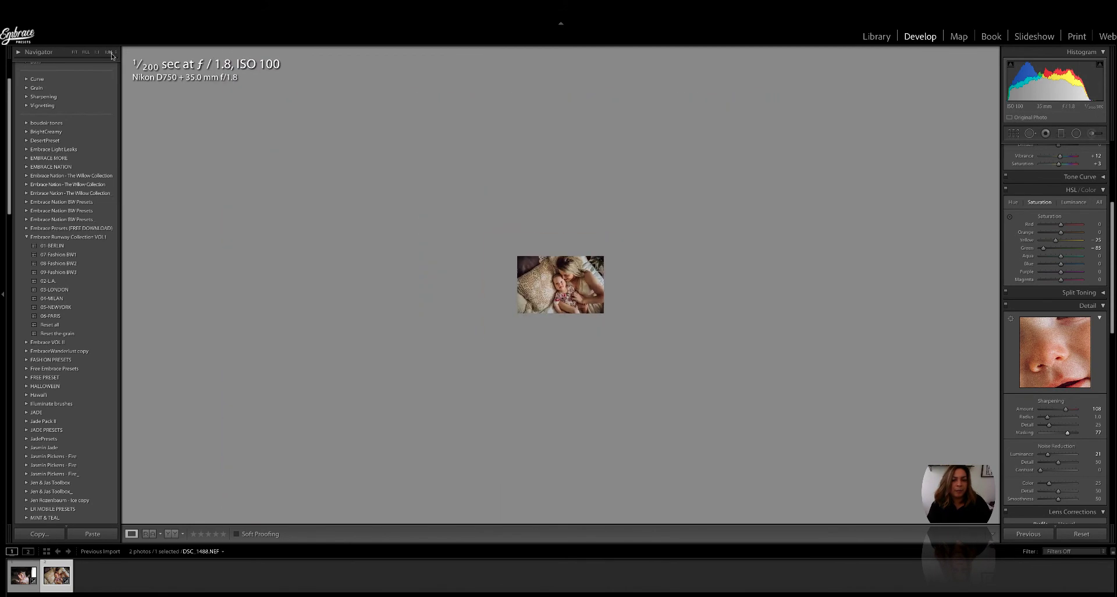
{"action": "left_click", "coordinate": [74, 53]}
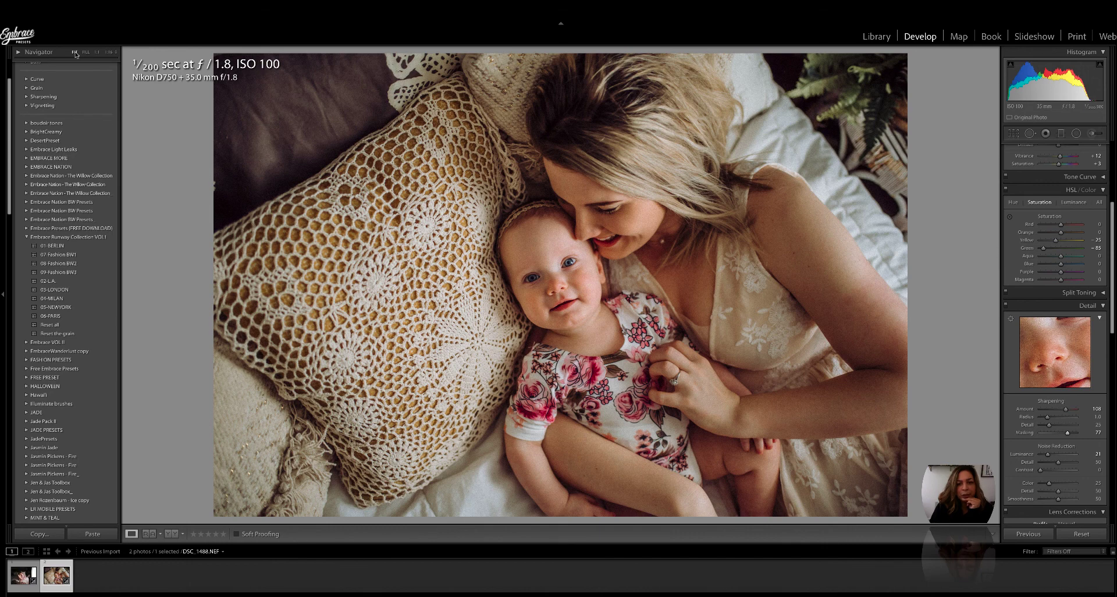
{"action": "key", "text": "backslash"}
{"action": "key", "text": "backslash"}
{"action": "key", "text": "backslash"}
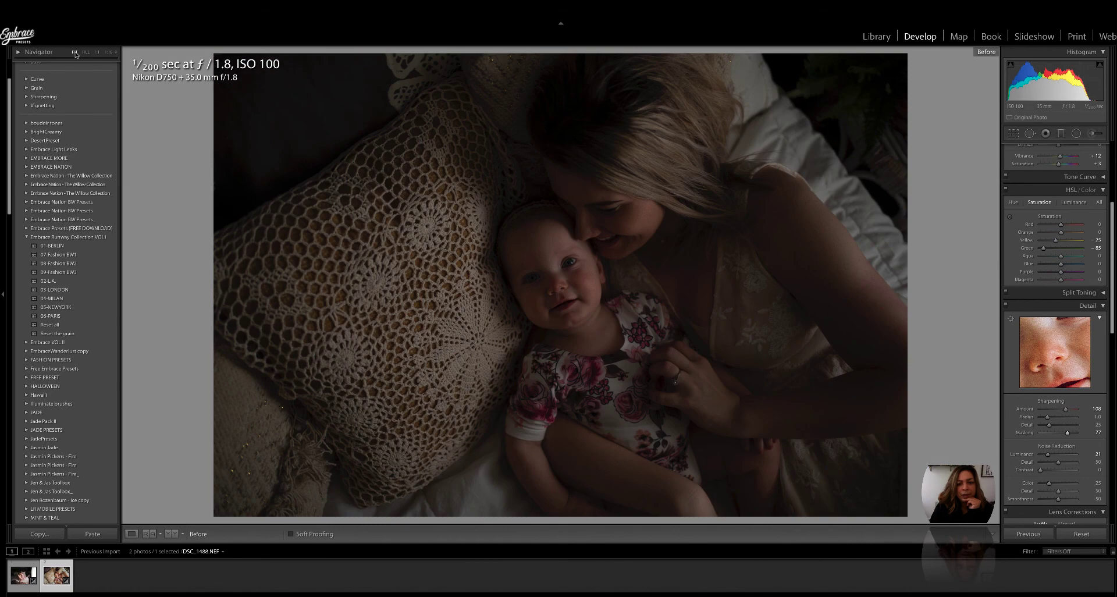
{"action": "key", "text": "backslash"}
{"action": "key", "text": "backslash"}
{"action": "key", "text": "backslash"}
{"action": "key", "text": "backslash"}
{"action": "key", "text": "backslash"}
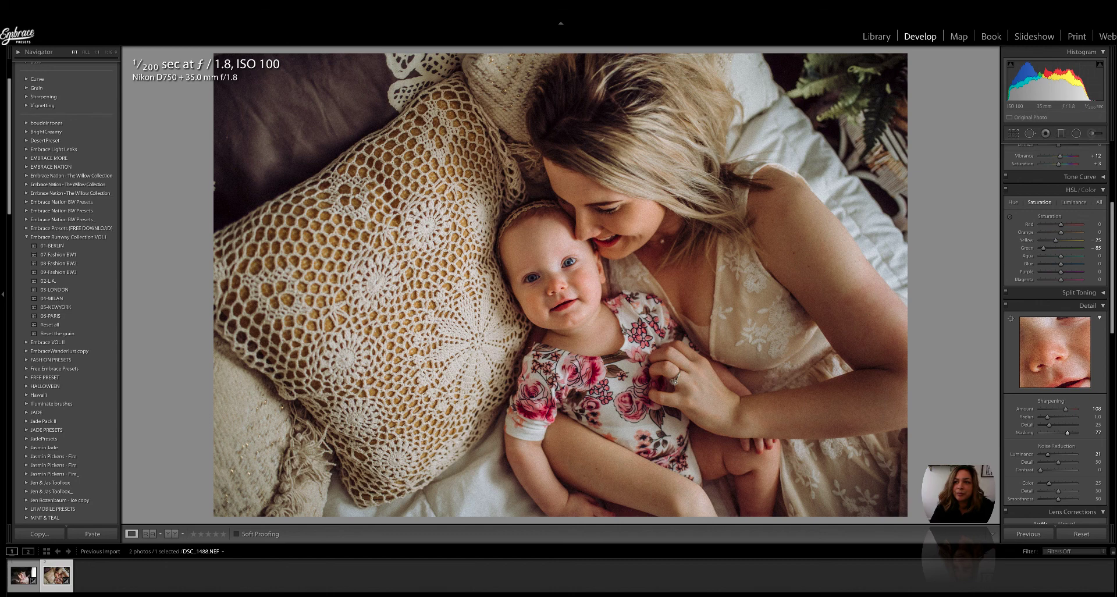
{"action": "left_click", "coordinate": [996, 14]}
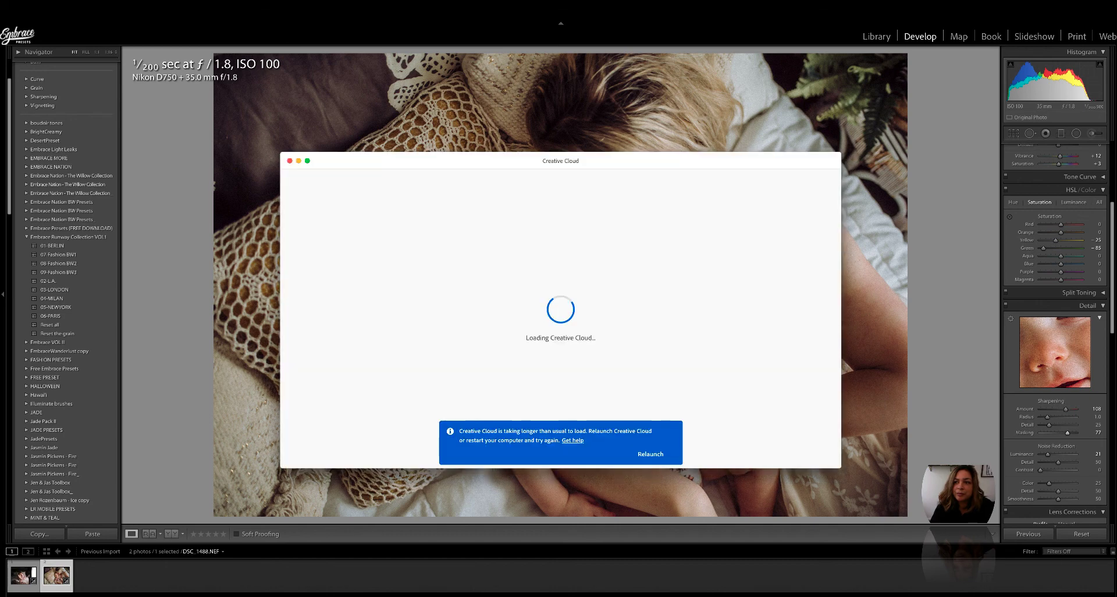